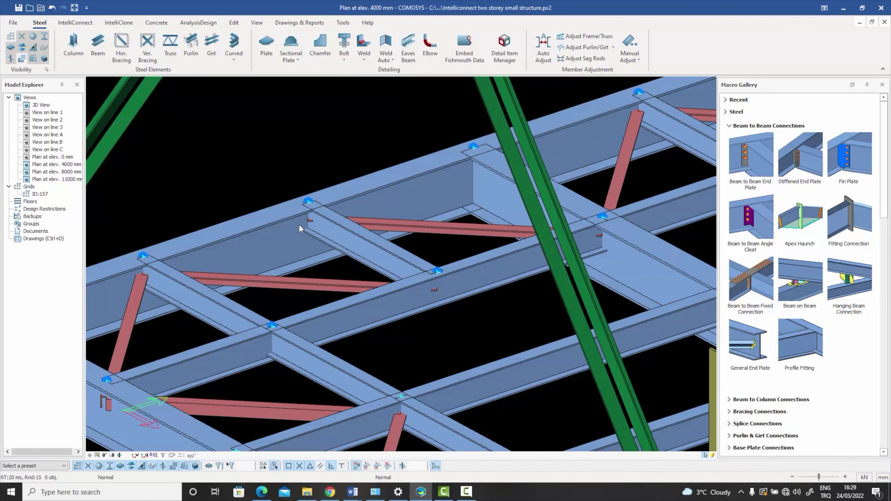
- Examine the beams and joints along the edge of the 4000 mm floor framing
{"action": "left_click", "coordinate": [275, 221]}
{"action": "left_click", "coordinate": [271, 163]}
{"action": "left_click", "coordinate": [339, 234]}
{"action": "left_click", "coordinate": [305, 156]}
{"action": "scroll", "coordinate": [304, 152], "scroll_direction": "down", "scroll_amount": 2}
{"action": "mouse_move", "coordinate": [309, 170]}
{"action": "middle_mouse_down"}
{"action": "mouse_move", "coordinate": [316, 162]}
{"action": "mouse_move", "coordinate": [303, 165]}
{"action": "middle_mouse_up"}
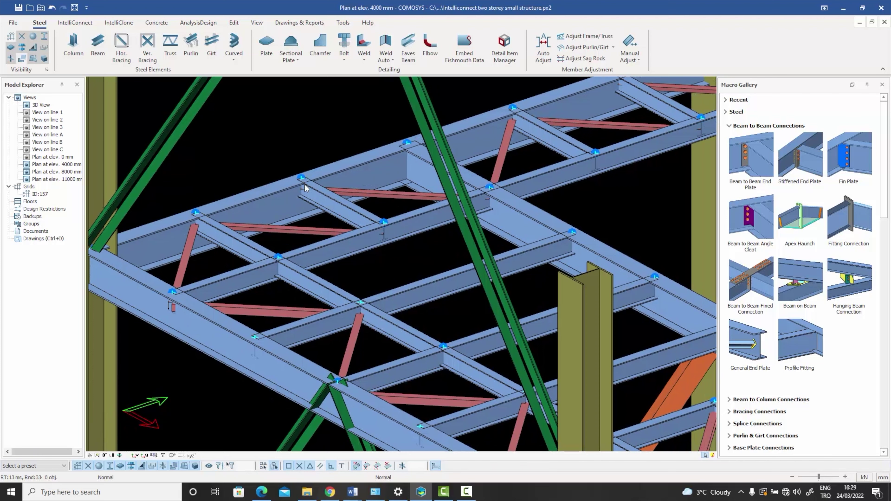
{"action": "scroll", "coordinate": [304, 184], "scroll_direction": "up", "scroll_amount": 1}
{"action": "scroll", "coordinate": [305, 184], "scroll_direction": "down", "scroll_amount": 1}
{"action": "middle_click_drag", "start_coordinate": [302, 185], "coordinate": [352, 180]}
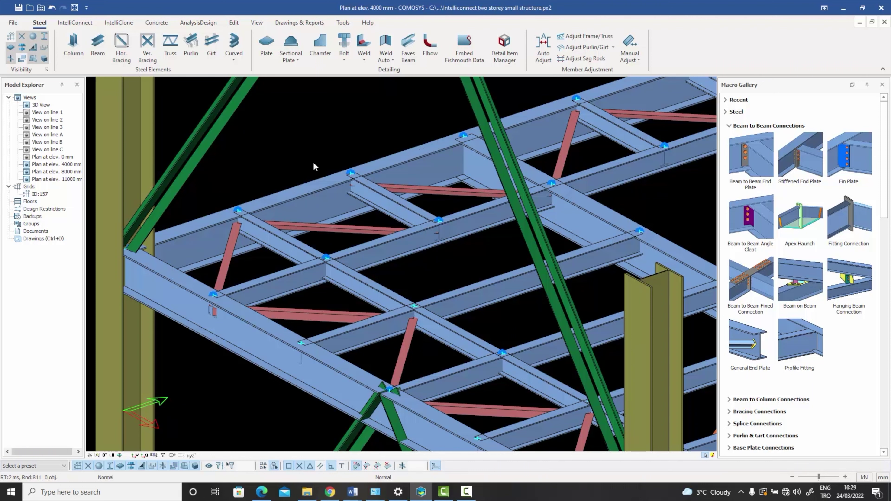
- Shift the vertical alignment of the long edge beam behind the floor framing relative to its joints
{"action": "left_click", "coordinate": [324, 192]}
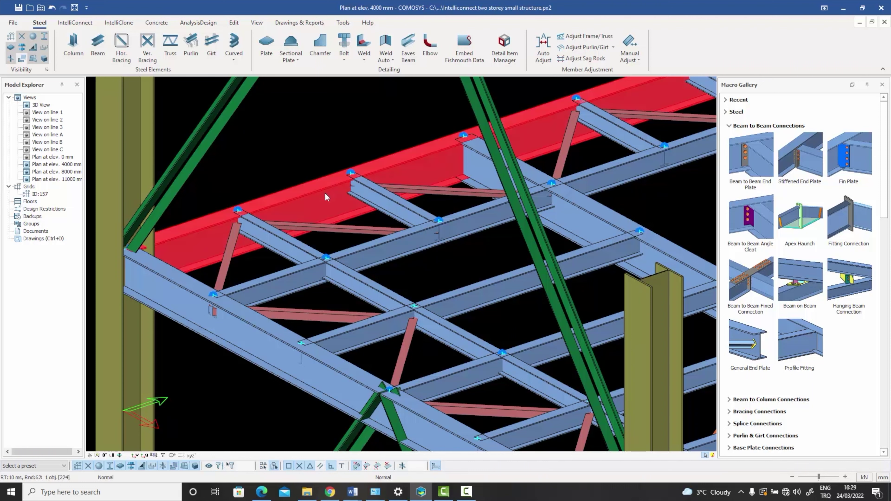
{"action": "key", "text": "Up"}
{"action": "key", "text": "Up"}
{"action": "key", "text": "Down"}
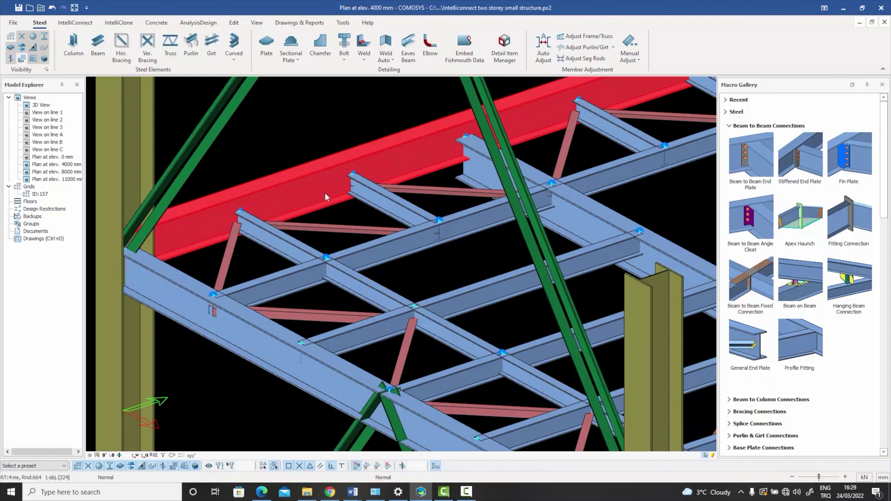
{"action": "left_click", "coordinate": [295, 135]}
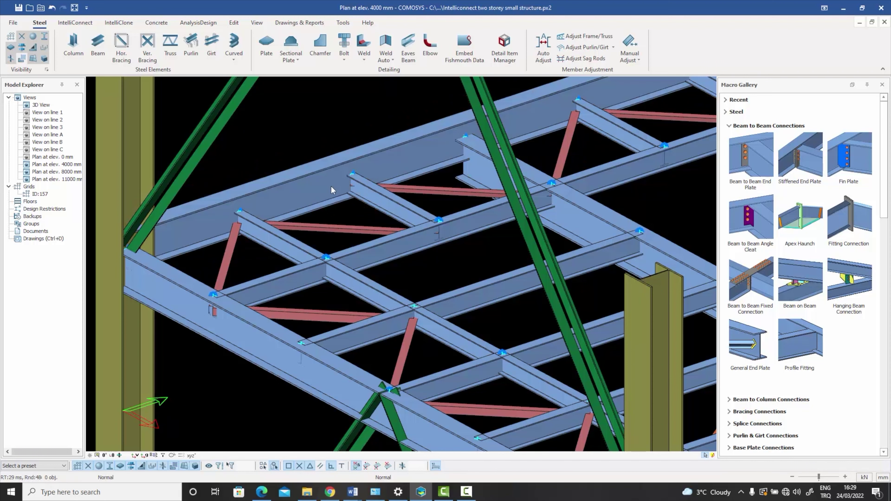
- Raise the short secondary beam that frames into the long edge beam relative to its joints
{"action": "left_click", "coordinate": [370, 197]}
{"action": "key", "text": "Up"}
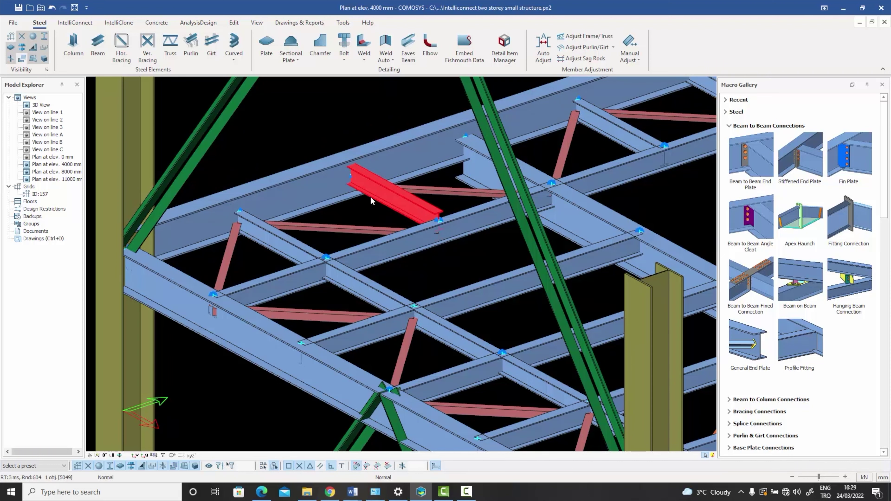
{"action": "left_click", "coordinate": [303, 112]}
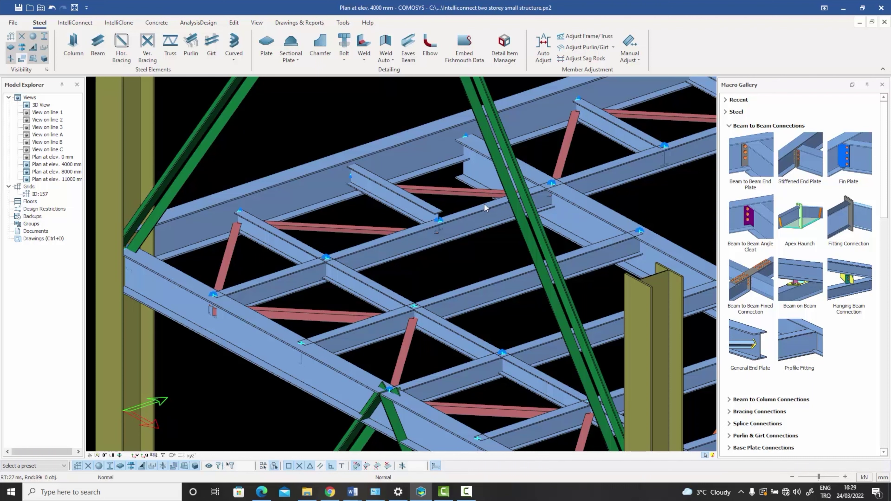
- Realign the long edge beam and the short secondary beam so their top flanges sit at joint level
{"action": "left_click", "coordinate": [324, 174]}
{"action": "key", "text": "8"}
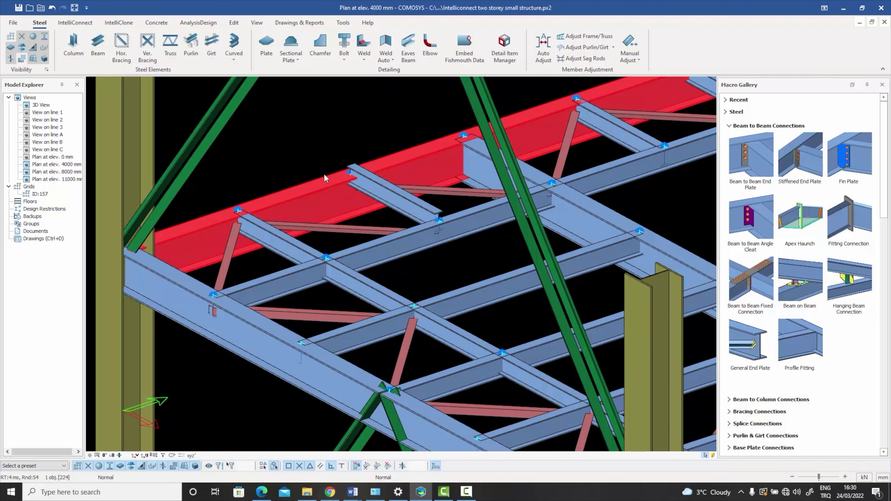
{"action": "left_click", "coordinate": [394, 199]}
{"action": "key", "text": "8"}
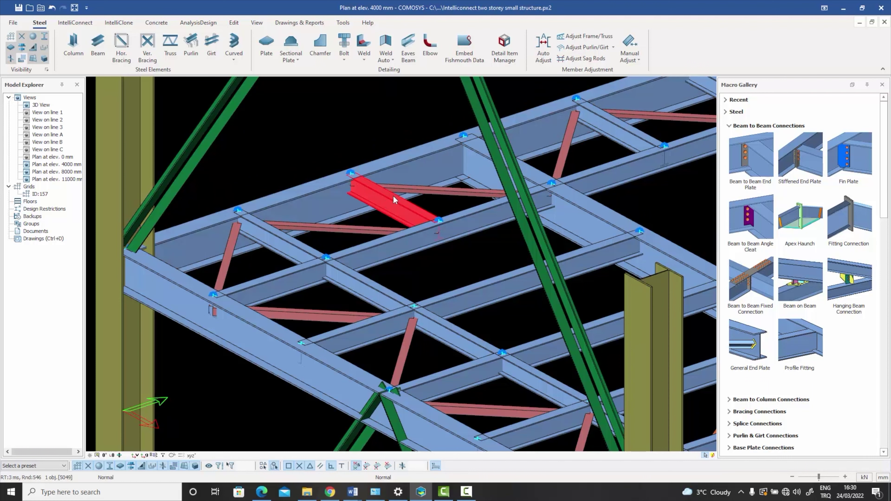
{"action": "left_click", "coordinate": [335, 145]}
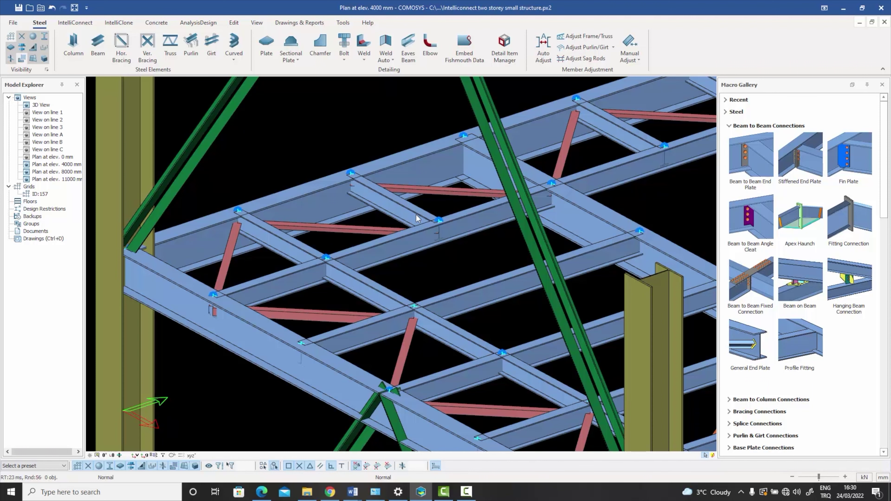
- Display the structure as centrelines and examine the edge beam's axis where the two vertical braces meet it
{"action": "scroll", "coordinate": [417, 215], "scroll_direction": "down", "scroll_amount": 2}
{"action": "middle_click_drag", "start_coordinate": [427, 241], "coordinate": [410, 200]}
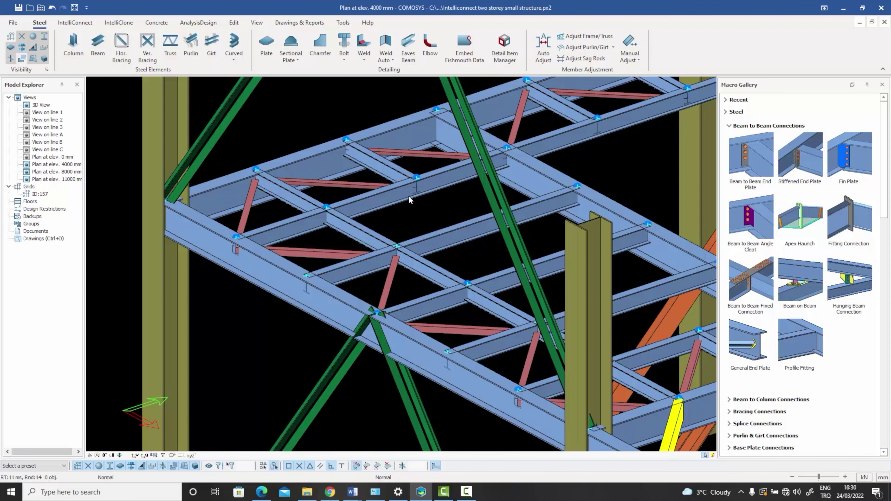
{"action": "middle_click_drag", "start_coordinate": [420, 206], "coordinate": [401, 184]}
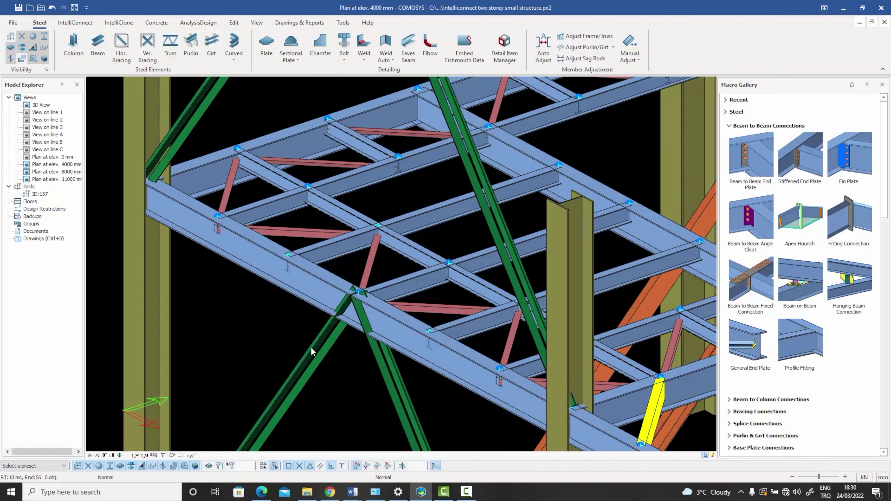
{"action": "left_click", "coordinate": [390, 366]}
{"action": "left_click", "coordinate": [360, 371]}
{"action": "key", "text": "F3"}
{"action": "key", "text": "F2"}
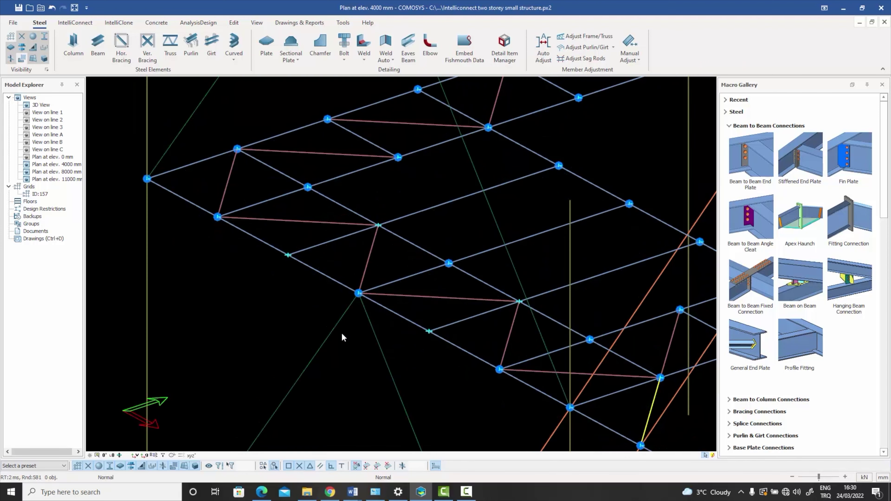
{"action": "left_click", "coordinate": [312, 358]}
{"action": "left_click", "coordinate": [333, 279]}
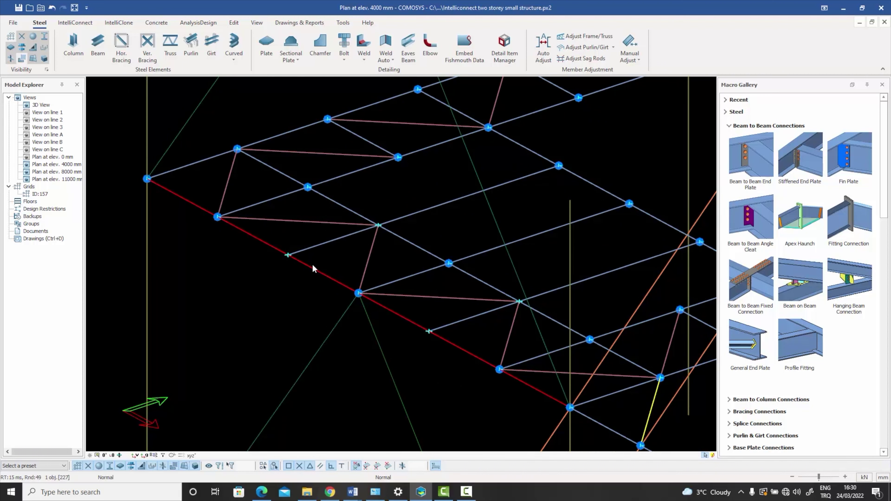
{"action": "left_click", "coordinate": [336, 340]}
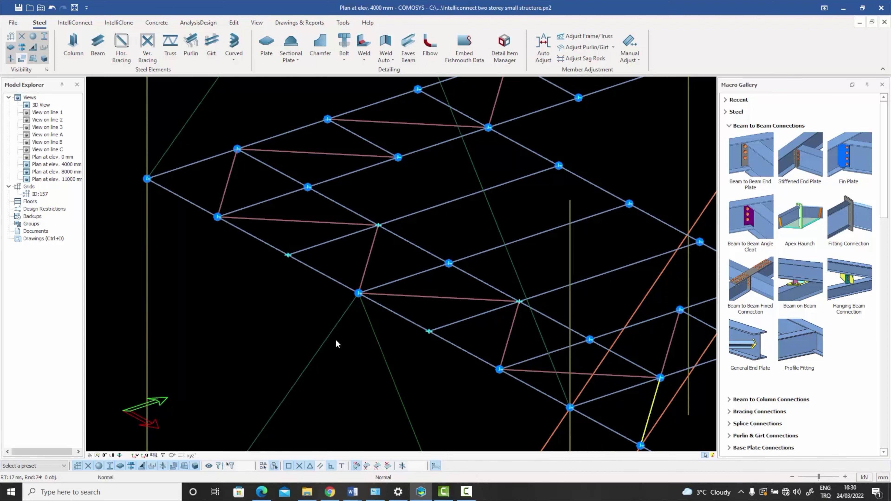
- Return to the solid display and inspect the joint and the two green braces meeting at the edge beam's midpoint
{"action": "key", "text": "ctrl+2"}
{"action": "key", "text": "ctrl+3"}
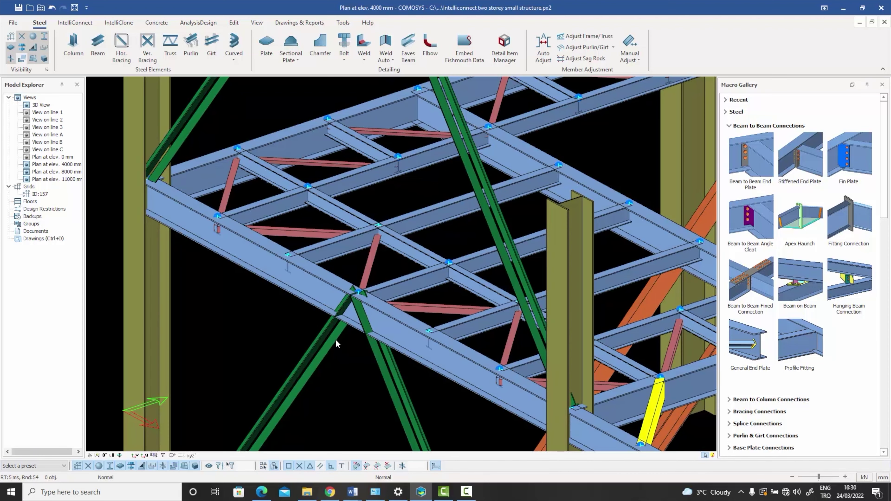
{"action": "left_click", "coordinate": [359, 292]}
{"action": "mouse_move", "coordinate": [359, 292]}
{"action": "middle_mouse_down"}
{"action": "mouse_move", "coordinate": [272, 278]}
{"action": "mouse_move", "coordinate": [355, 308]}
{"action": "middle_mouse_up"}
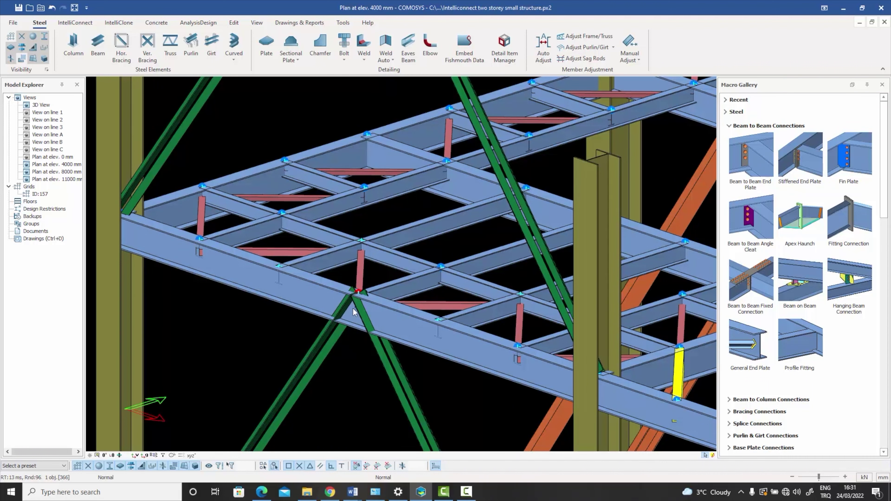
{"action": "middle_click_drag", "start_coordinate": [357, 371], "coordinate": [350, 338]}
{"action": "key", "text": "Escape"}
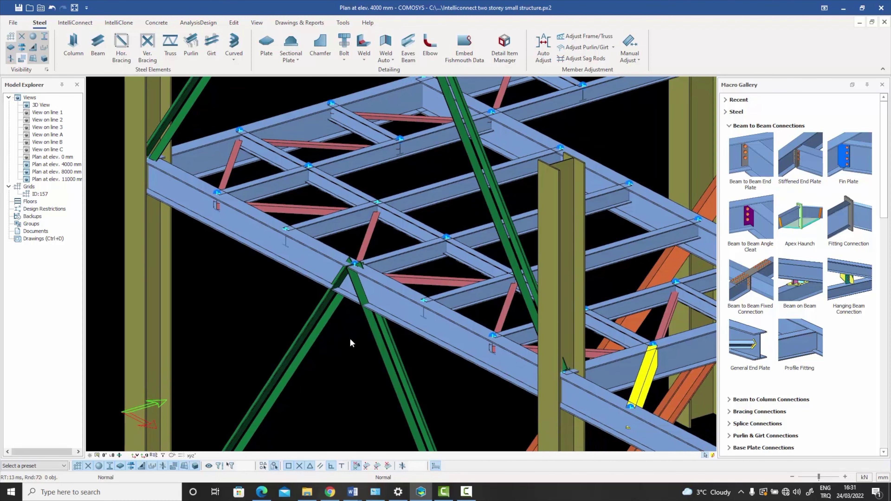
{"action": "left_click", "coordinate": [317, 320]}
{"action": "left_click", "coordinate": [381, 336]}
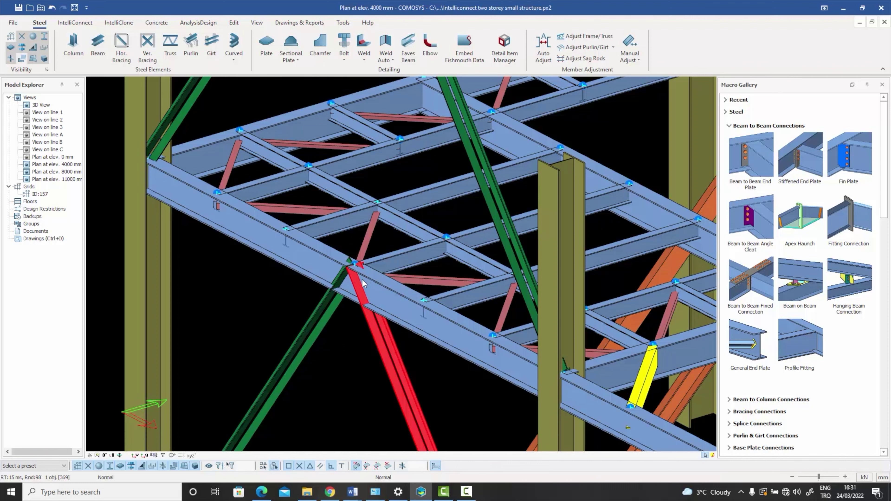
{"action": "left_click", "coordinate": [351, 333]}
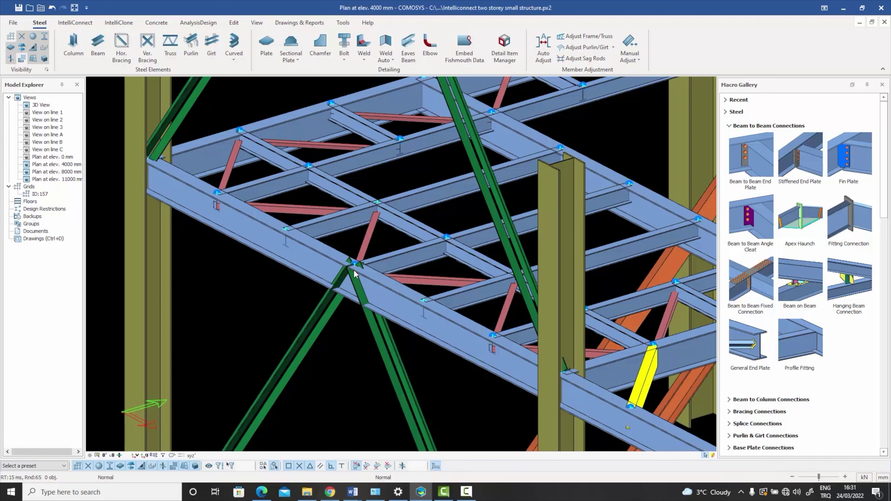
- Delete the two green vertical braces that meet at the midpoint of the edge beam
{"action": "scroll", "coordinate": [353, 270], "scroll_direction": "down", "scroll_amount": 2}
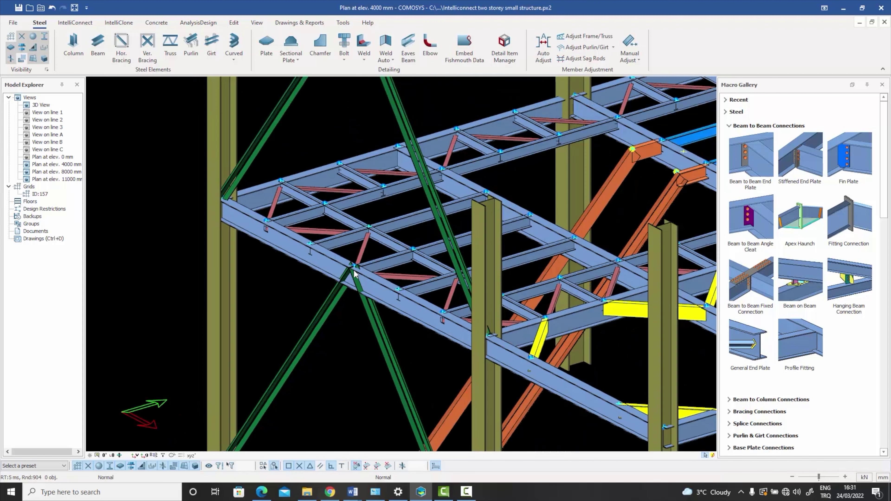
{"action": "scroll", "coordinate": [354, 269], "scroll_direction": "up", "scroll_amount": 3}
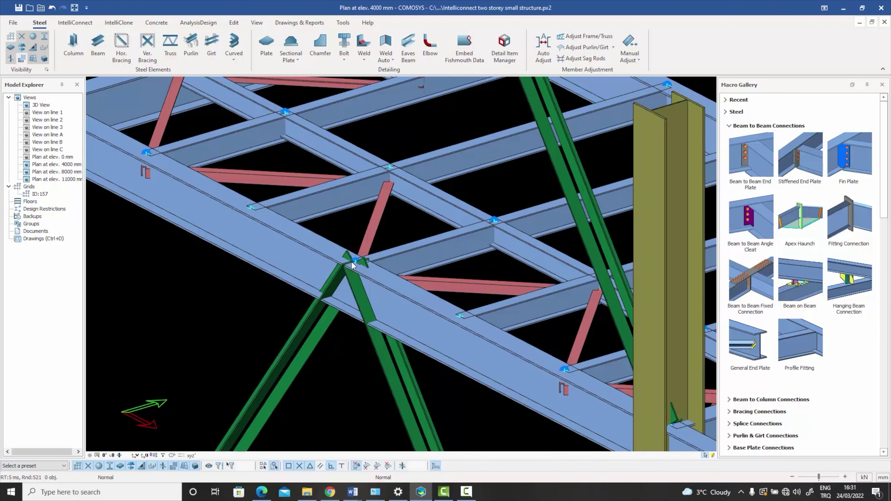
{"action": "scroll", "coordinate": [352, 271], "scroll_direction": "down", "scroll_amount": 3}
{"action": "scroll", "coordinate": [351, 276], "scroll_direction": "down", "scroll_amount": 1}
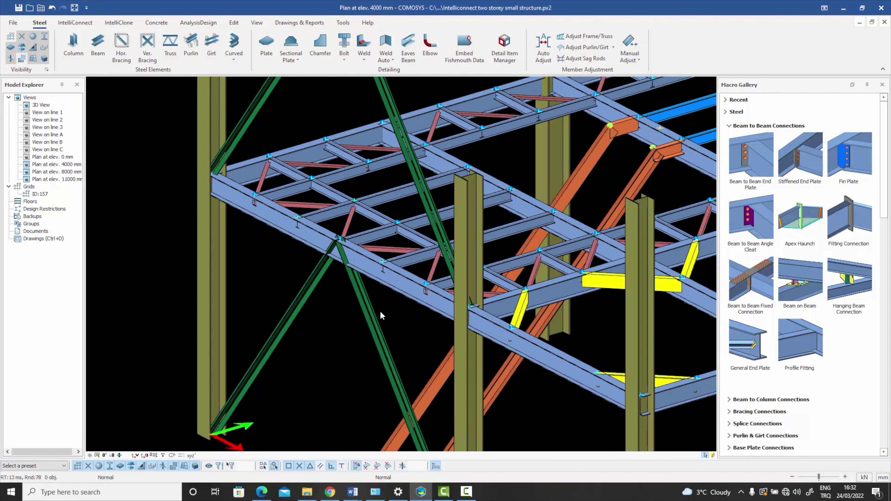
{"action": "left_click_drag", "start_coordinate": [376, 315], "coordinate": [295, 288]}
{"action": "right_click", "coordinate": [295, 288]}
{"action": "left_click", "coordinate": [256, 274]}
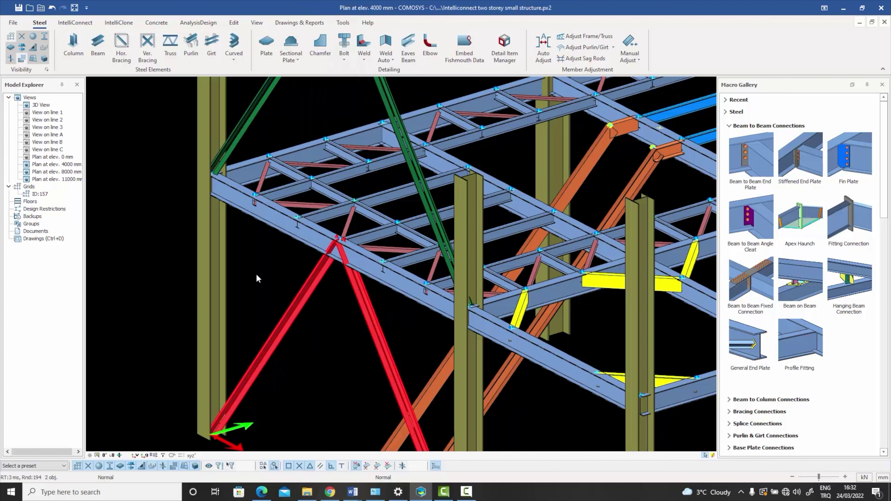
{"action": "key", "text": "Delete"}
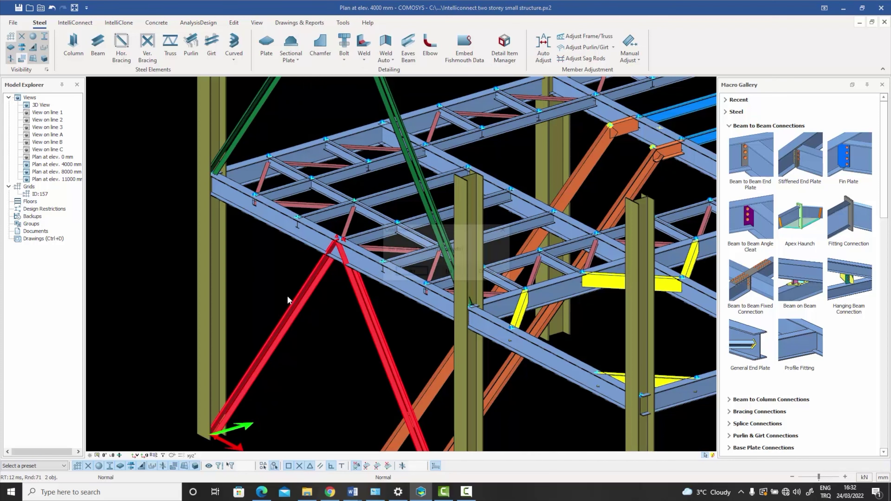
{"action": "left_click", "coordinate": [404, 273]}
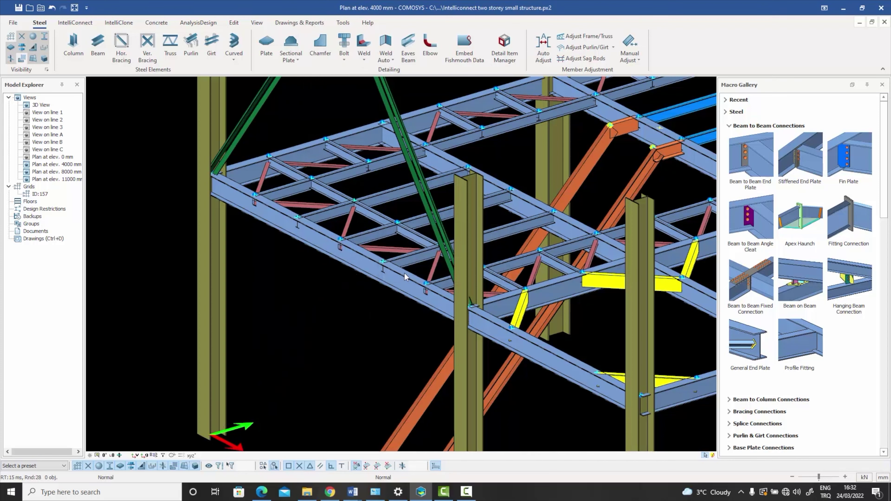
- Draw a vertical brace from the corner column's base to a point offset dz-150 from the edge beam's midpoint joint
{"action": "left_click", "coordinate": [147, 47]}
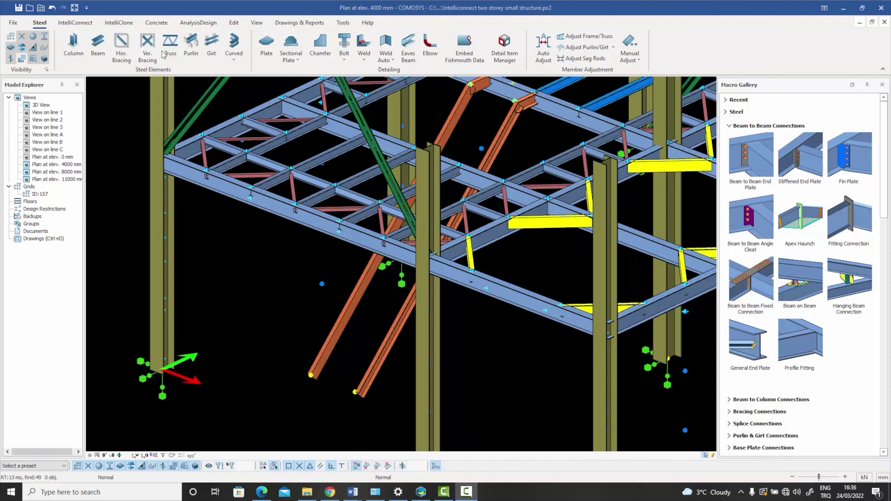
{"action": "left_click", "coordinate": [148, 43]}
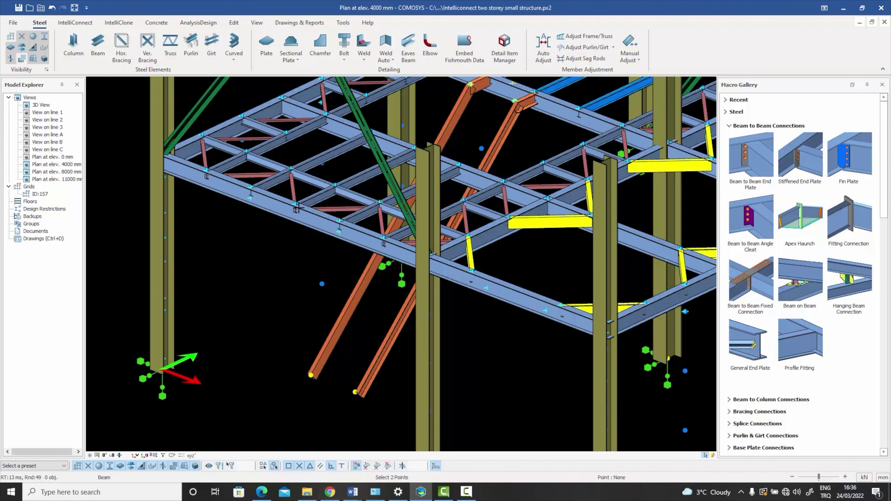
{"action": "left_click", "coordinate": [162, 369]}
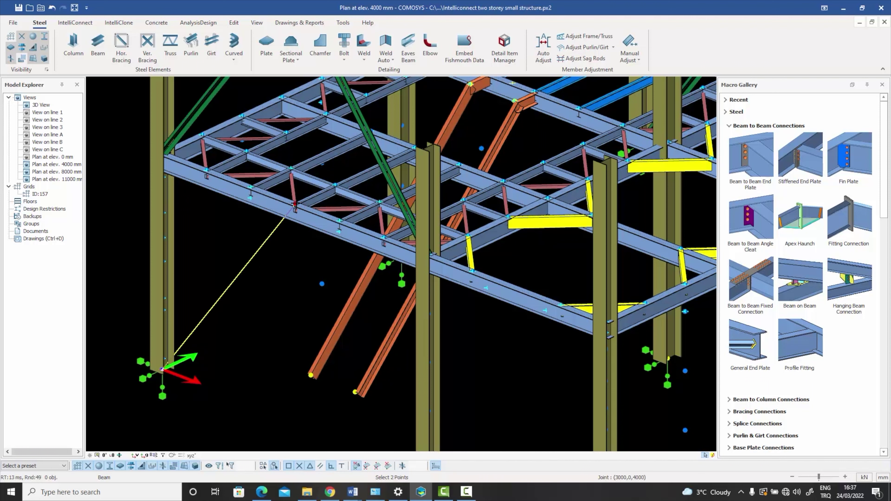
{"action": "key", "text": "Return"}
{"action": "type", "text": "dz-"}
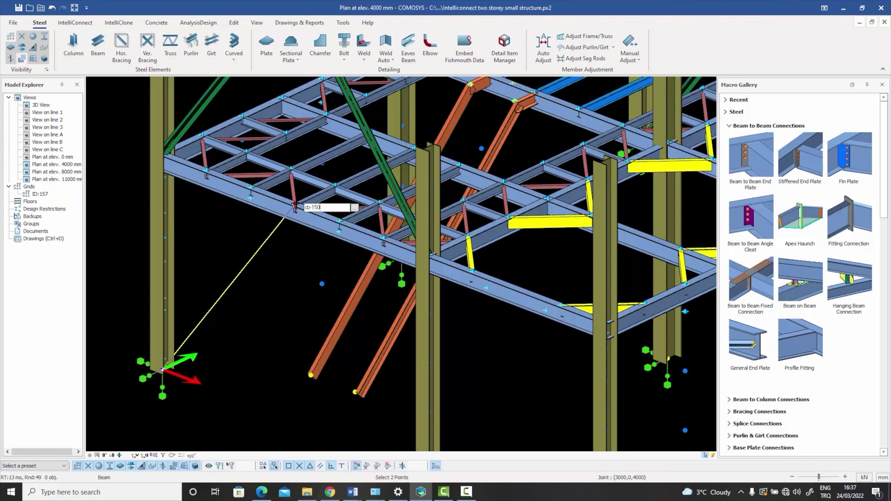
{"action": "type", "text": "150"}
{"action": "key", "text": "Return"}
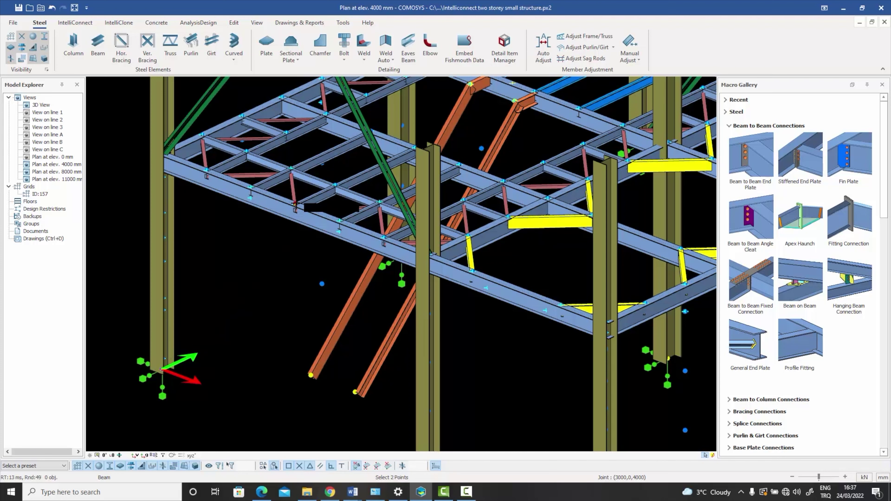
{"action": "scroll", "coordinate": [296, 203], "scroll_direction": "up", "scroll_amount": 12}
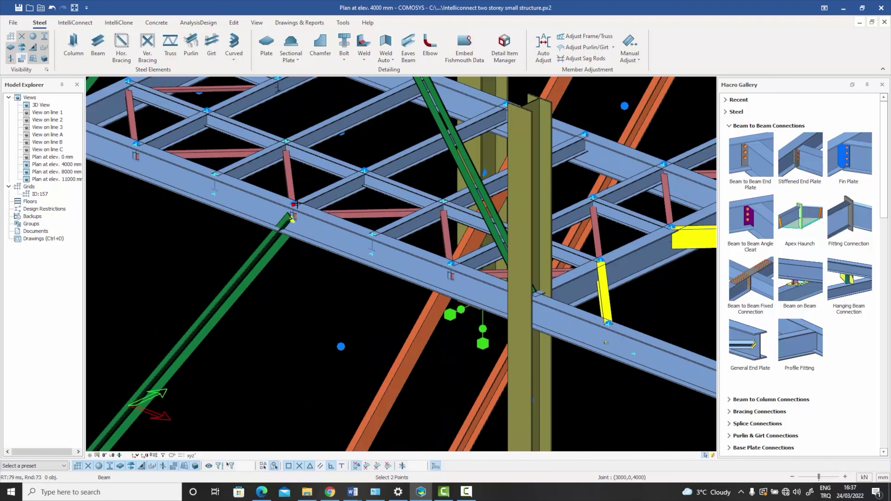
- Draw a second vertical brace from the neighbouring column's base to a point offset dz-150 from the edge beam's midpoint joint
{"action": "scroll", "coordinate": [295, 203], "scroll_direction": "down", "scroll_amount": 14}
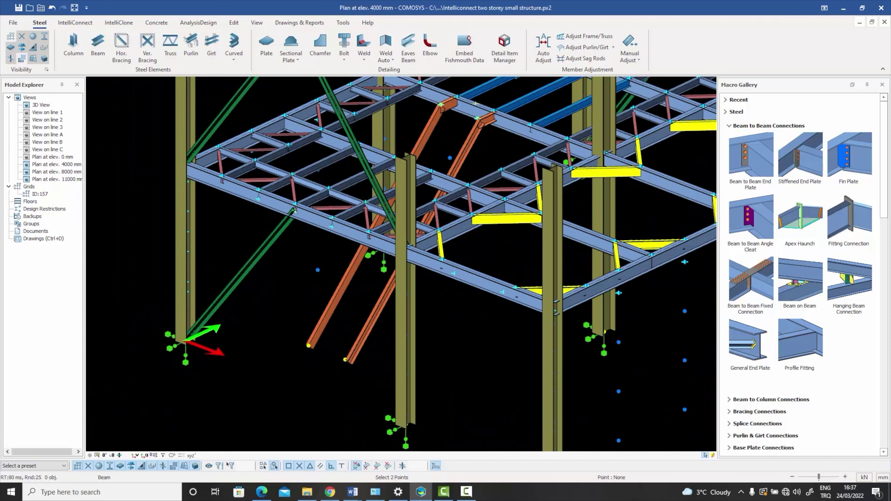
{"action": "left_click", "coordinate": [407, 425]}
{"action": "scroll", "coordinate": [296, 208], "scroll_direction": "up", "scroll_amount": 8}
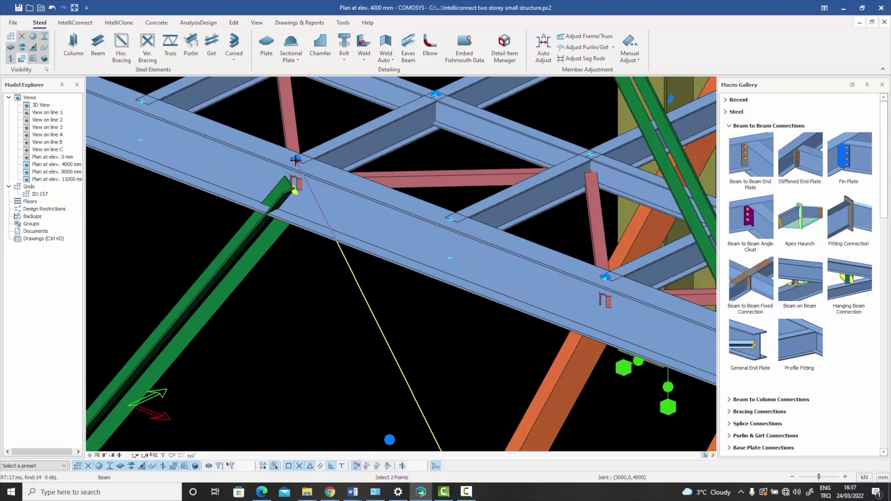
{"action": "key", "text": "Return"}
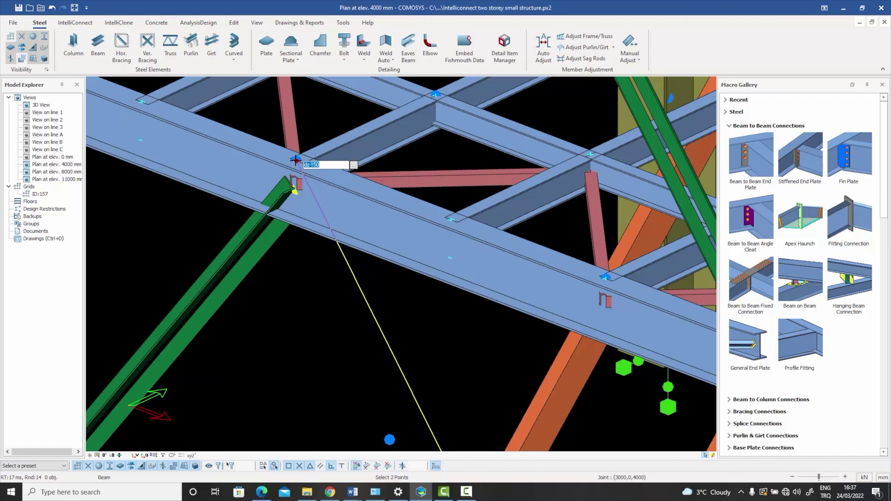
{"action": "key", "text": "Return"}
{"action": "right_click", "coordinate": [303, 287]}
{"action": "left_click", "coordinate": [304, 289]}
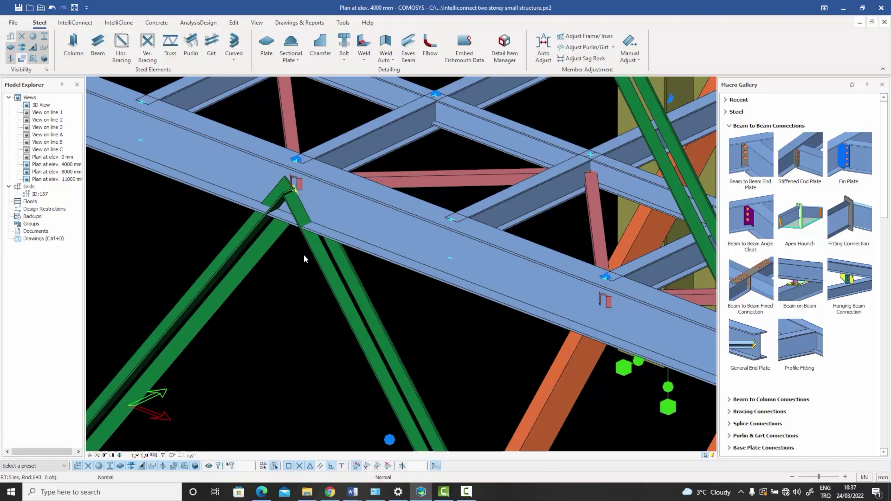
- Inspect the two braces below the edge beam's midpoint joint, and display the structure as centrelines to examine where their axes meet
{"action": "left_click", "coordinate": [318, 255]}
{"action": "middle_click_drag", "start_coordinate": [319, 256], "coordinate": [383, 234]}
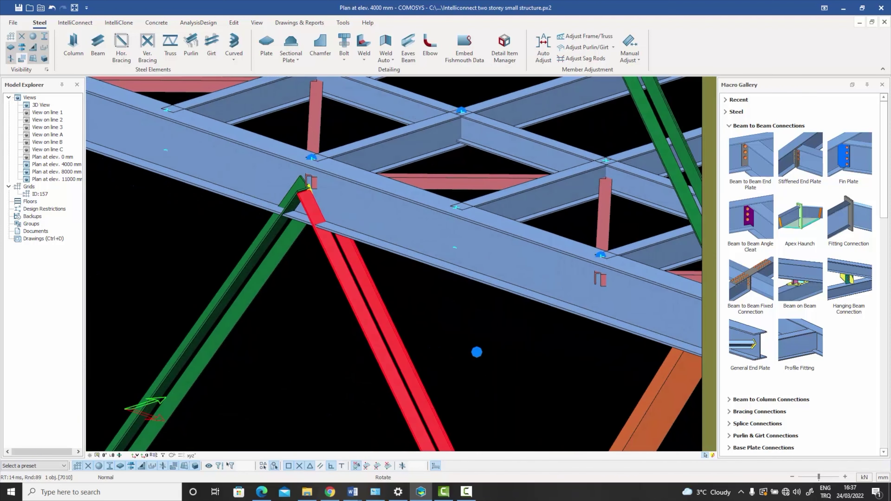
{"action": "left_click", "coordinate": [302, 285]}
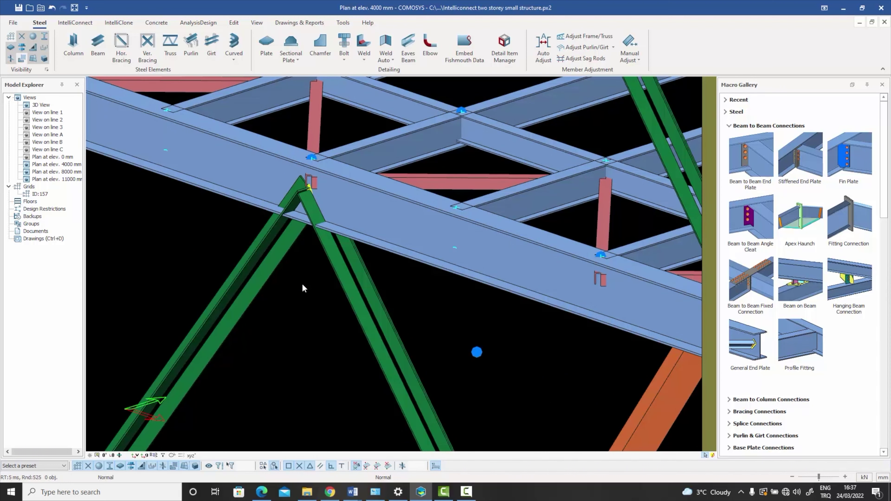
{"action": "key", "text": "Tab"}
{"action": "key", "text": "Tab"}
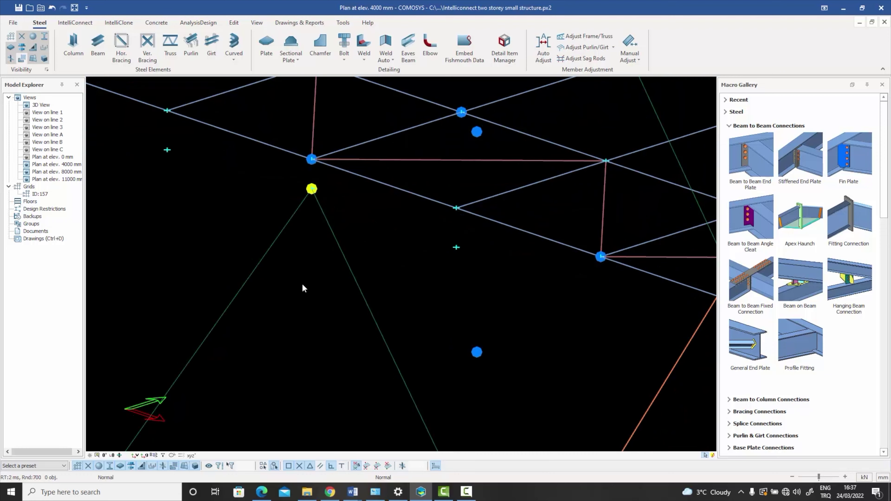
{"action": "scroll", "coordinate": [303, 285], "scroll_direction": "down", "scroll_amount": 5}
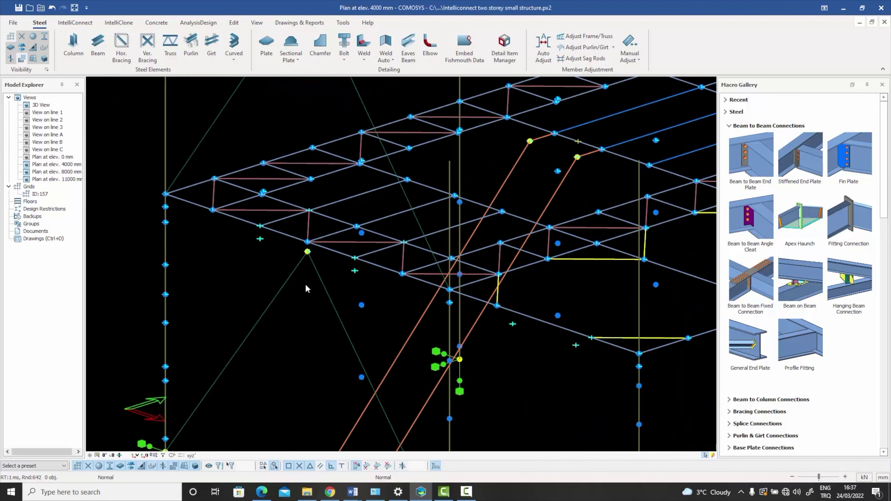
{"action": "scroll", "coordinate": [306, 259], "scroll_direction": "up", "scroll_amount": 3}
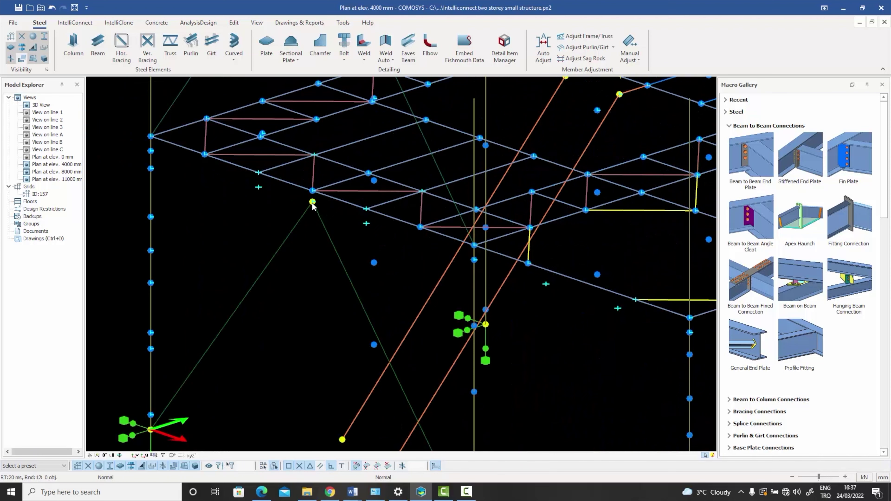
{"action": "scroll", "coordinate": [313, 203], "scroll_direction": "up", "scroll_amount": 3}
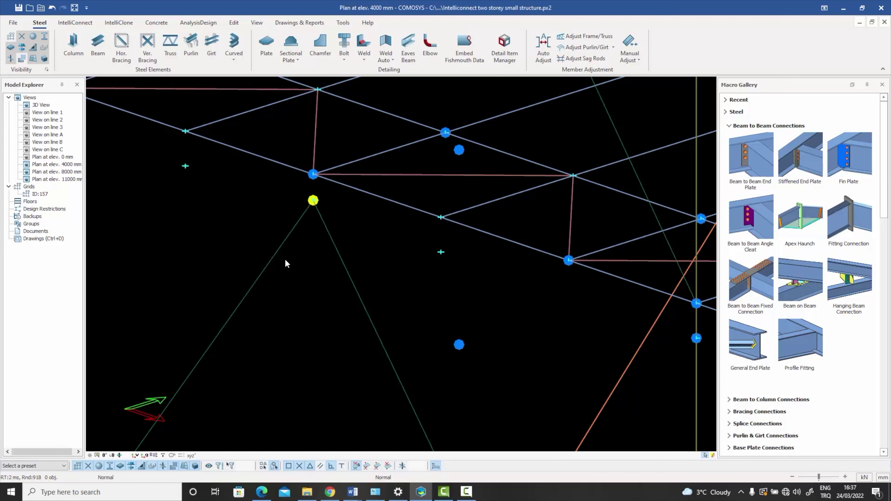
{"action": "scroll", "coordinate": [285, 259], "scroll_direction": "down", "scroll_amount": 5}
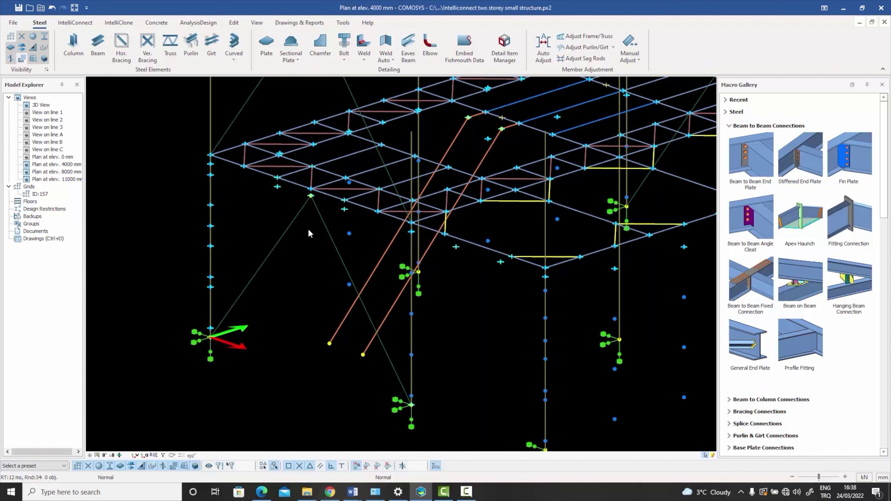
- Highlight the two vertical braces, return to the solid display and examine their upper ends at the edge beam
{"action": "left_click_drag", "start_coordinate": [335, 231], "coordinate": [277, 217]}
{"action": "key", "text": "F3"}
{"action": "key", "text": "F3"}
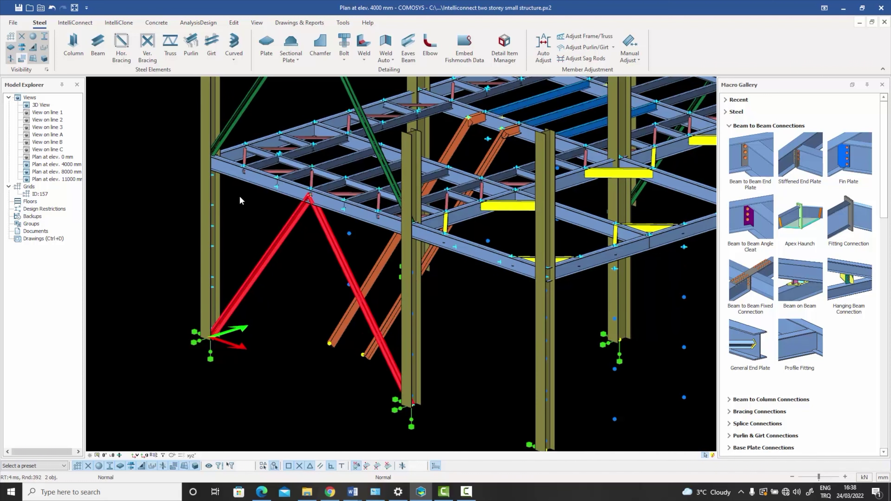
{"action": "scroll", "coordinate": [318, 192], "scroll_direction": "up", "scroll_amount": 5}
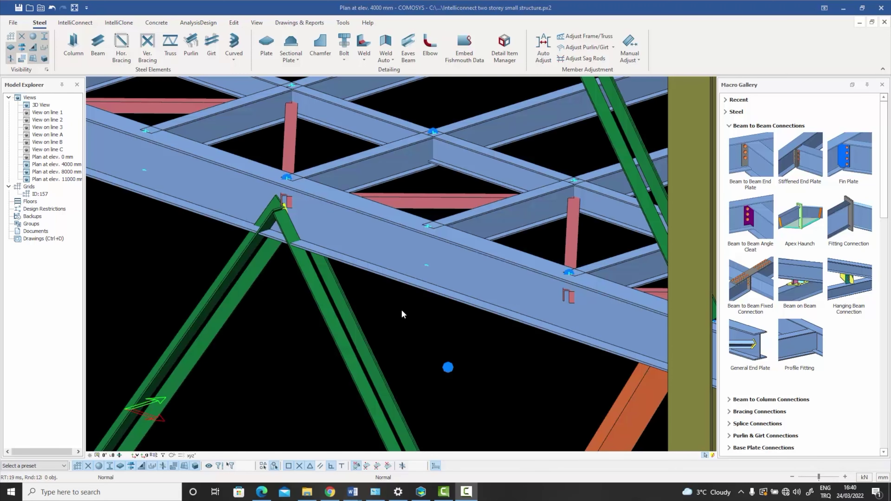
{"action": "scroll", "coordinate": [383, 354], "scroll_direction": "down", "scroll_amount": 4}
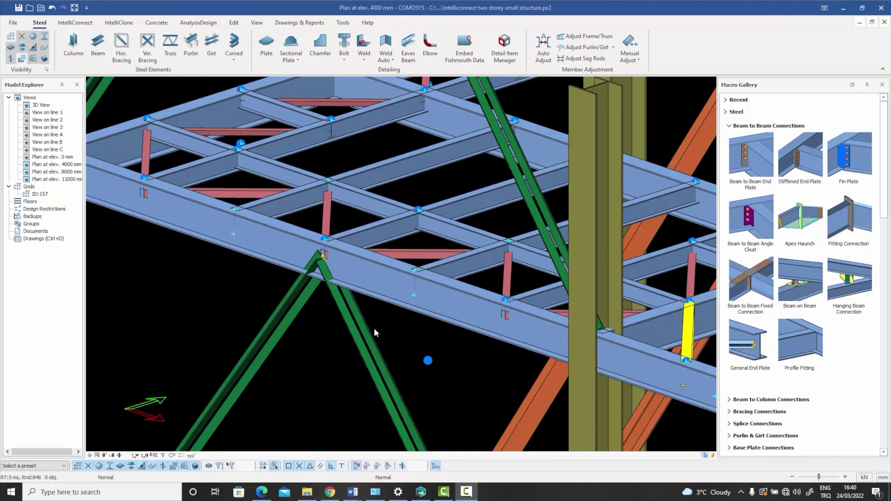
- Delete the two vertical braces that meet below the edge beam's midpoint joint
{"action": "left_click_drag", "start_coordinate": [387, 340], "coordinate": [240, 306]}
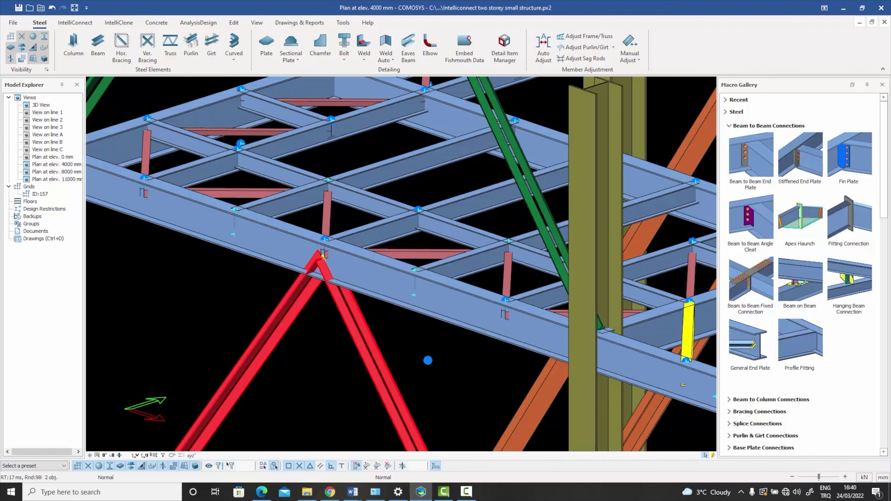
{"action": "key", "text": "Delete"}
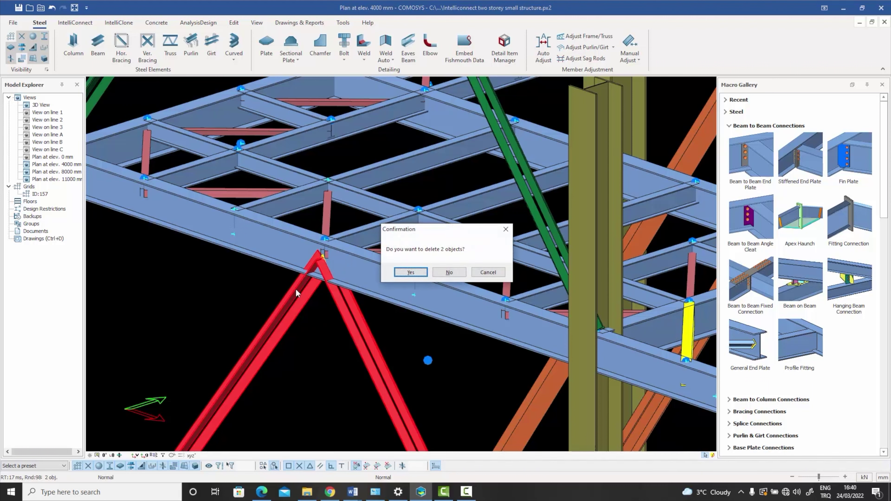
{"action": "left_click", "coordinate": [411, 272]}
{"action": "scroll", "coordinate": [405, 283], "scroll_direction": "down", "scroll_amount": 8}
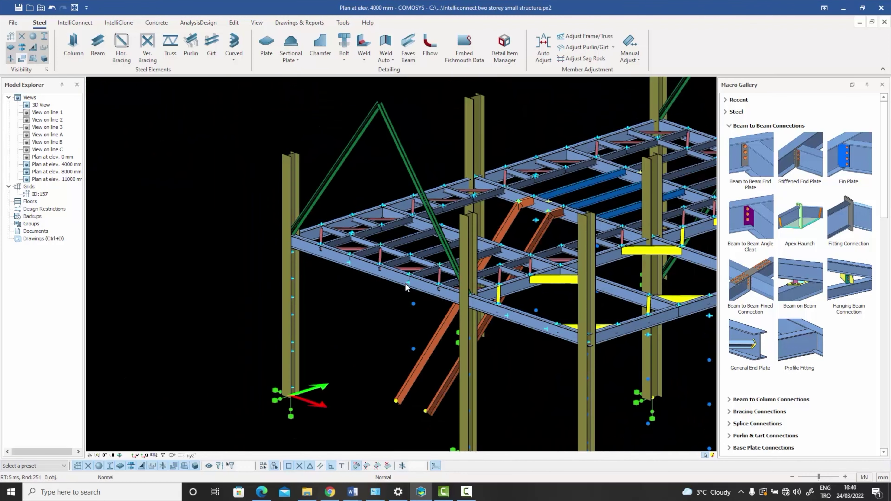
- Draw a vertical brace from the corner column's base directly to the edge beam's midpoint joint
{"action": "scroll", "coordinate": [348, 219], "scroll_direction": "up", "scroll_amount": 2}
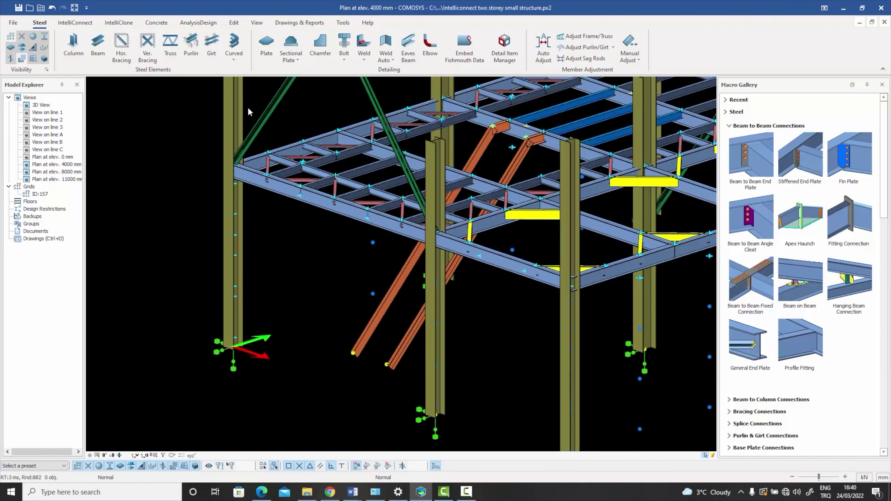
{"action": "left_click", "coordinate": [148, 49]}
{"action": "left_click", "coordinate": [233, 346]}
{"action": "scroll", "coordinate": [290, 218], "scroll_direction": "up", "scroll_amount": 2}
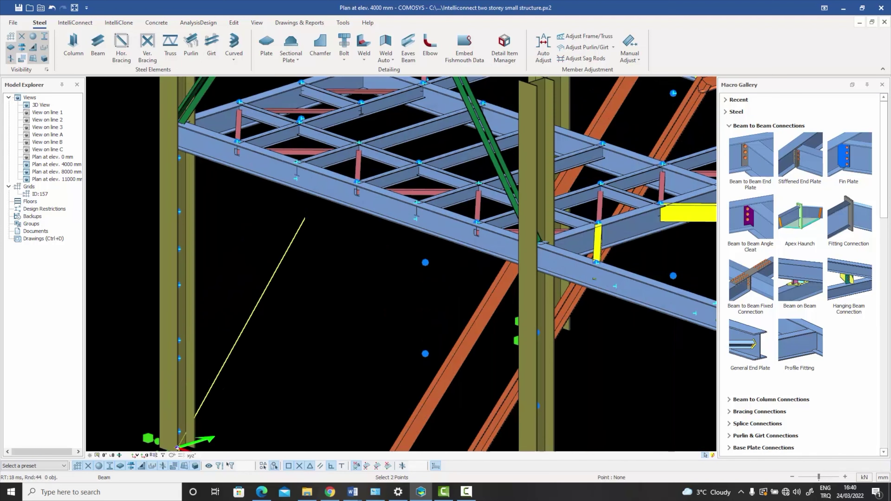
{"action": "left_click", "coordinate": [357, 182]}
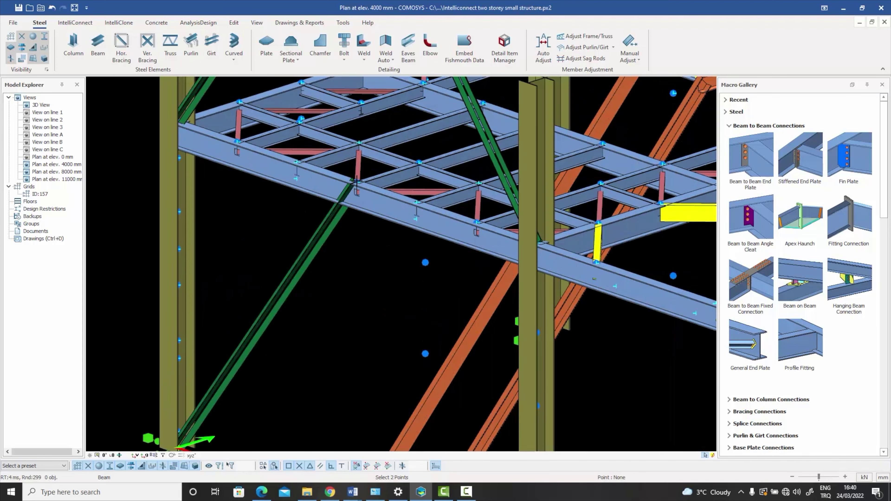
- Draw the opposite vertical brace from the neighbouring column's base directly to the same midpoint joint
{"action": "scroll", "coordinate": [357, 182], "scroll_direction": "down", "scroll_amount": 2}
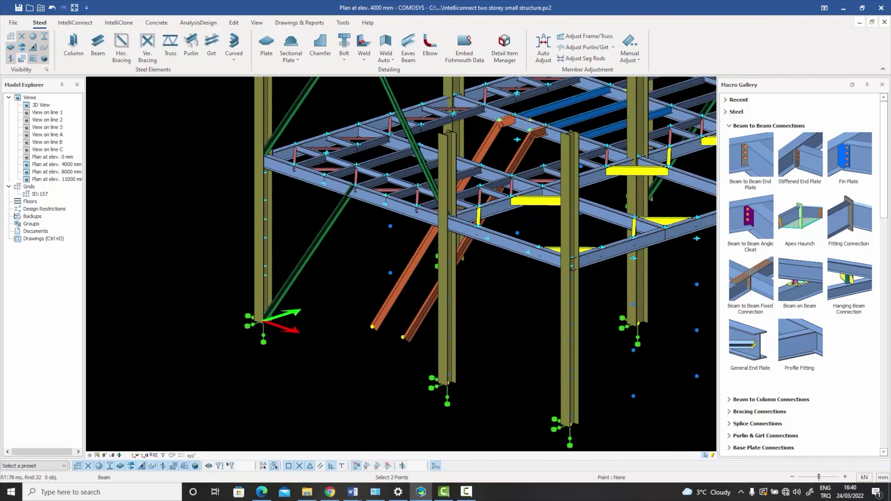
{"action": "scroll", "coordinate": [357, 182], "scroll_direction": "up", "scroll_amount": 3}
{"action": "scroll", "coordinate": [357, 185], "scroll_direction": "up", "scroll_amount": 1}
{"action": "left_click", "coordinate": [349, 187]}
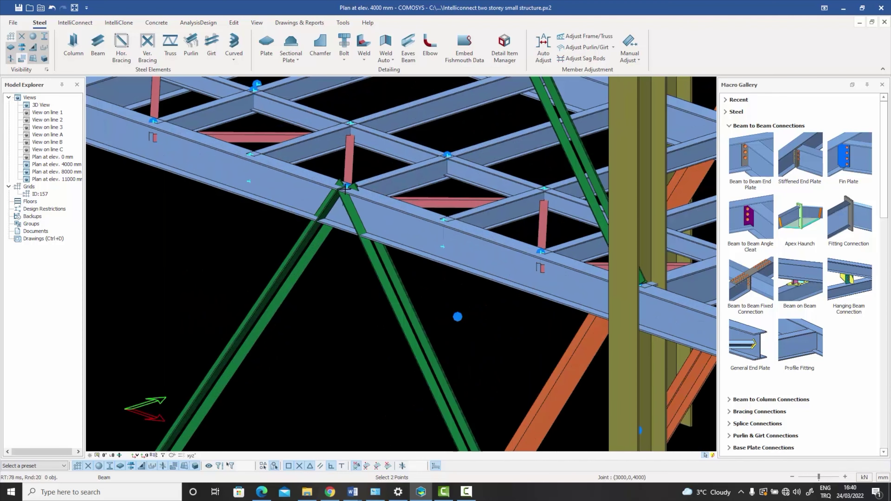
{"action": "right_click", "coordinate": [254, 212]}
{"action": "left_click", "coordinate": [263, 216]}
- Display the structure as centrelines to examine the redrawn braces' axes at the midpoint joint, and return to the solid display
{"action": "middle_click_drag", "start_coordinate": [257, 225], "coordinate": [238, 268]}
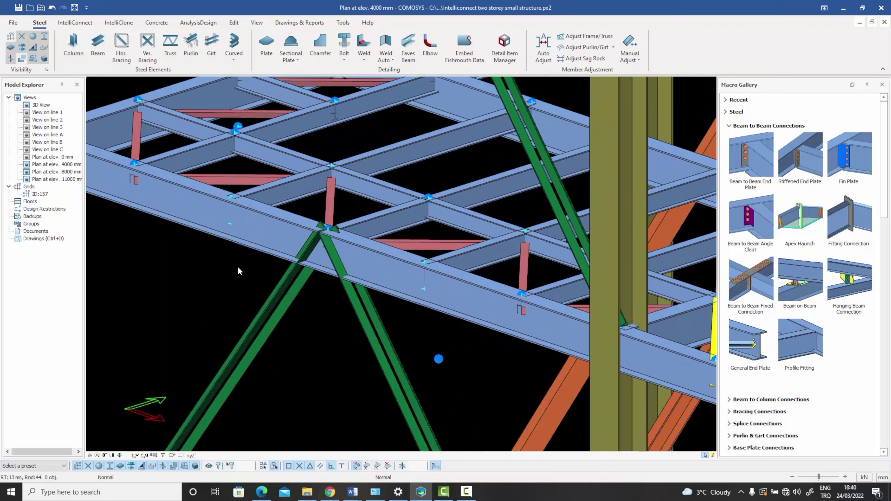
{"action": "key", "text": "ctrl+1"}
{"action": "key", "text": "ctrl+1"}
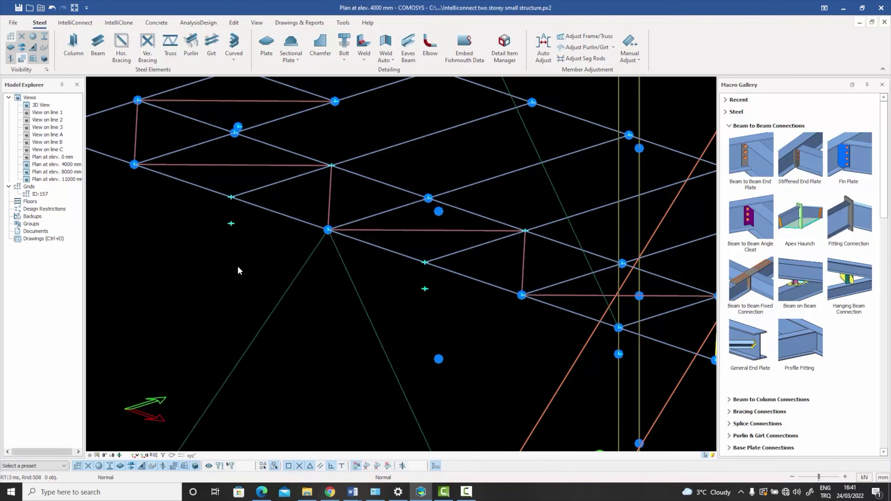
{"action": "key", "text": "ctrl+1"}
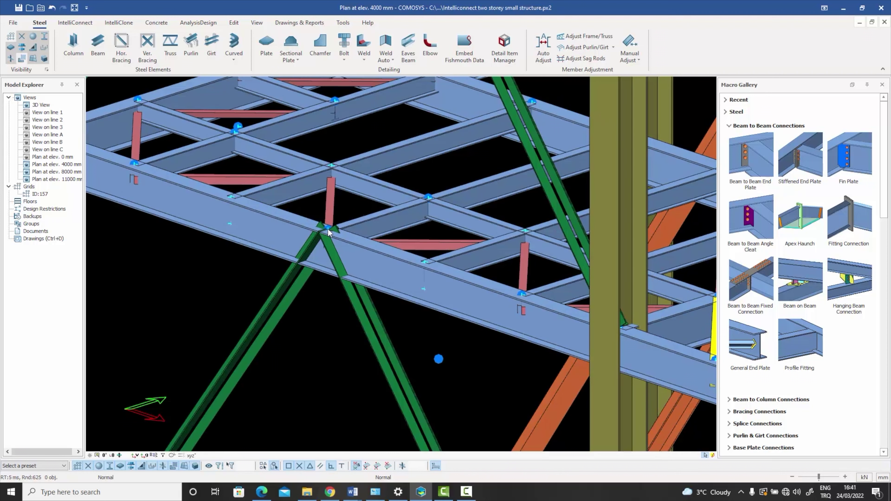
- Examine the corner column's brace along its length, from its upper end at the edge beam's joint to its base
{"action": "left_click", "coordinate": [288, 276]}
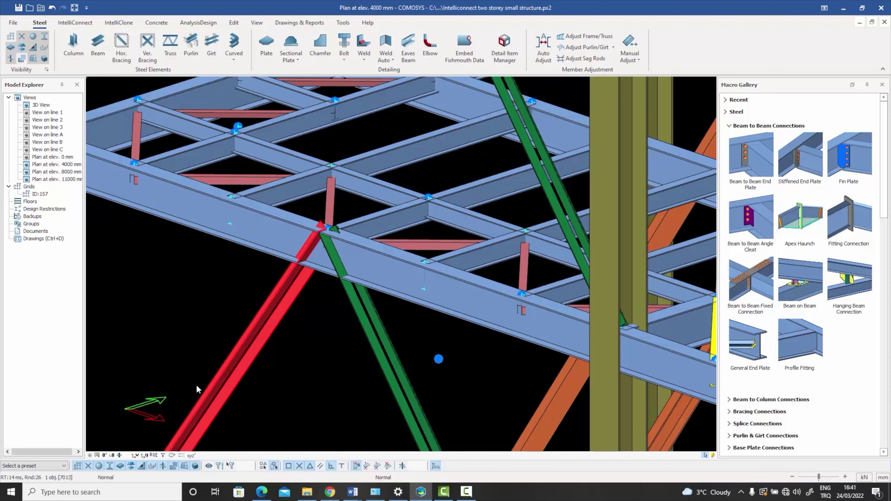
{"action": "scroll", "coordinate": [322, 260], "scroll_direction": "down", "scroll_amount": 5}
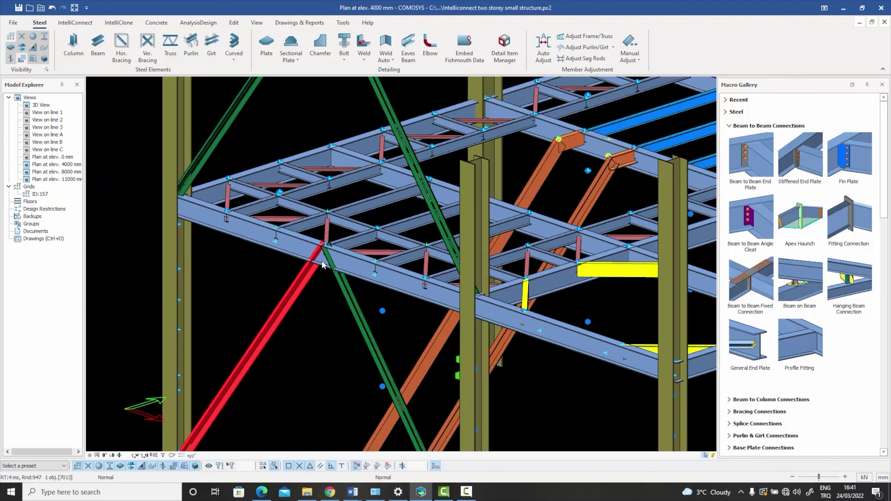
{"action": "scroll", "coordinate": [235, 384], "scroll_direction": "up", "scroll_amount": 3}
{"action": "scroll", "coordinate": [235, 384], "scroll_direction": "up", "scroll_amount": 3}
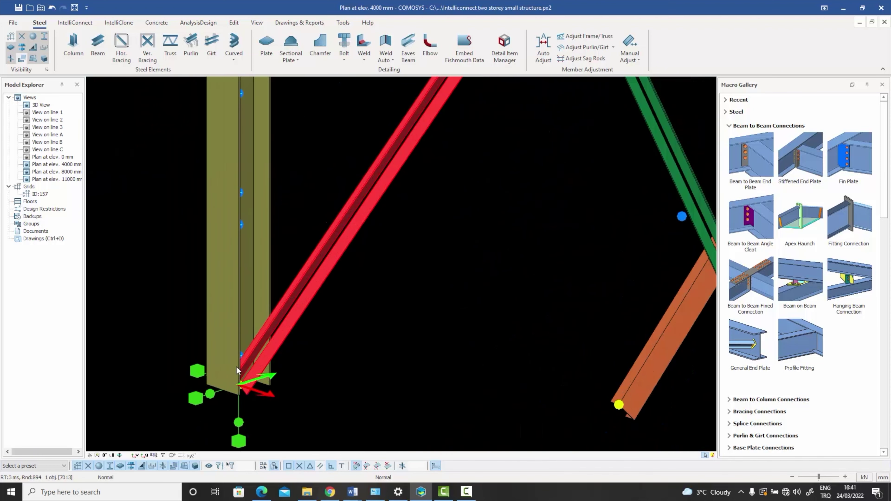
{"action": "scroll", "coordinate": [278, 365], "scroll_direction": "down", "scroll_amount": 2}
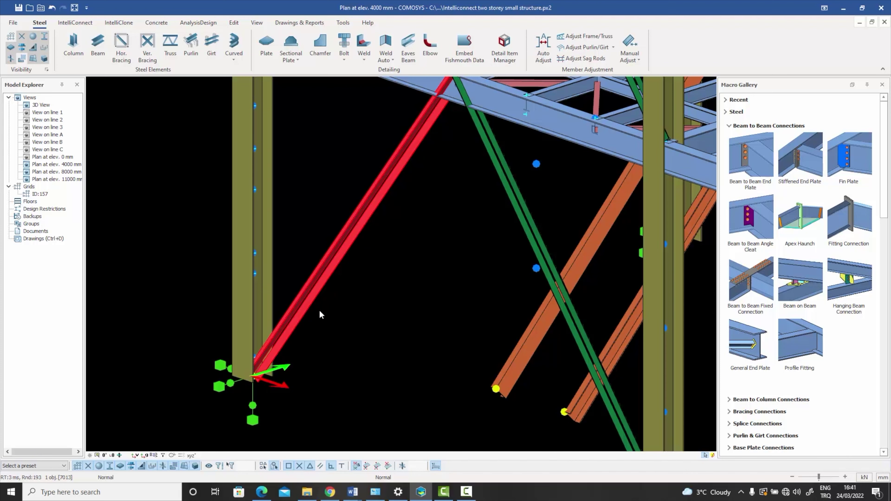
{"action": "middle_click_drag", "start_coordinate": [437, 135], "coordinate": [374, 271]}
{"action": "scroll", "coordinate": [374, 271], "scroll_direction": "down", "scroll_amount": 2}
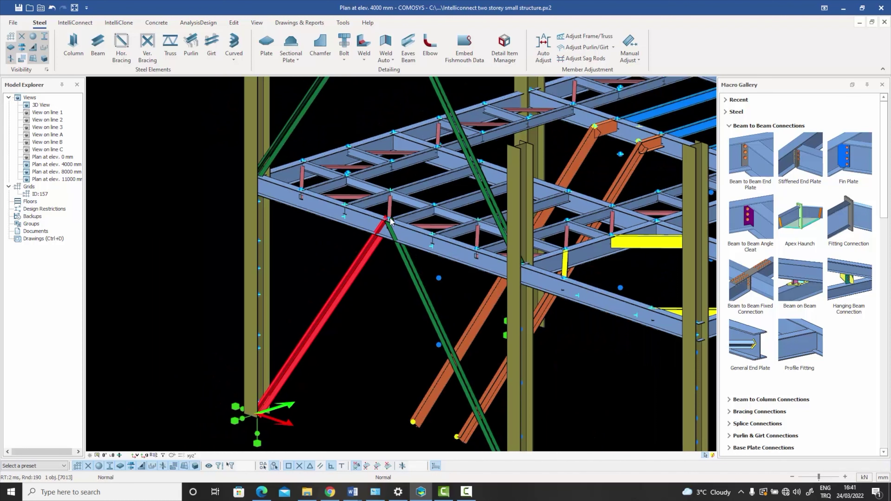
{"action": "scroll", "coordinate": [391, 221], "scroll_direction": "up", "scroll_amount": 3}
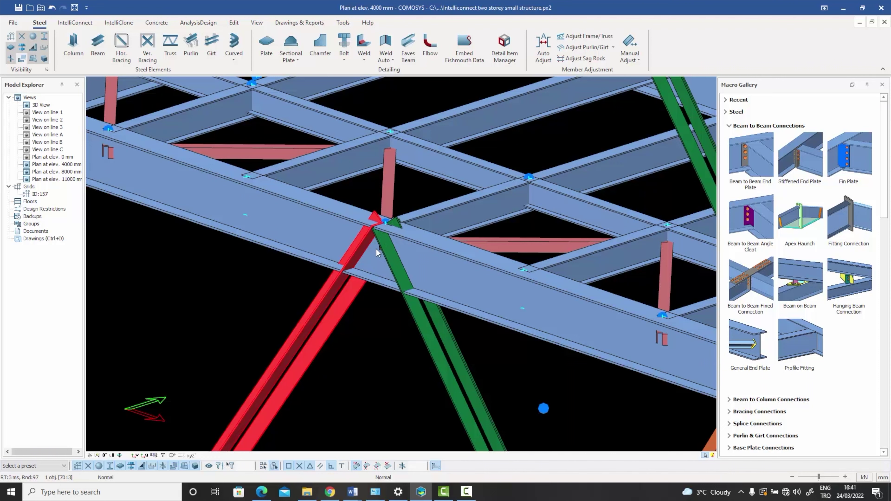
{"action": "left_click", "coordinate": [384, 348]}
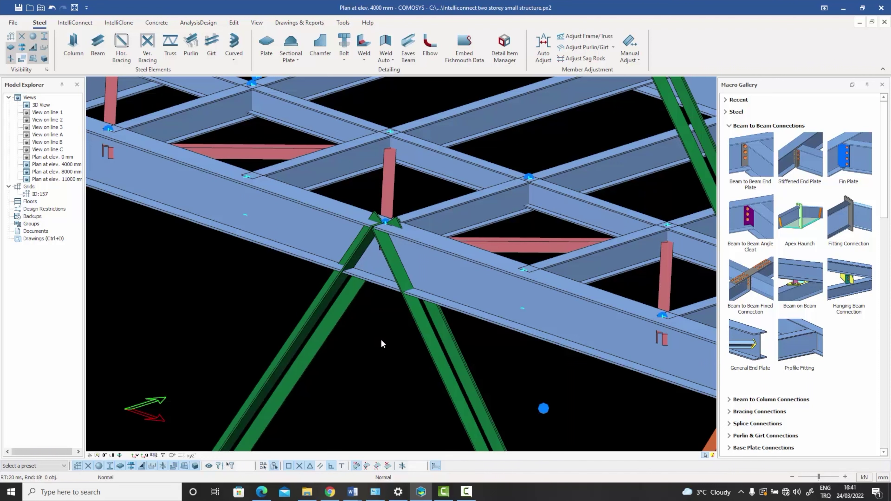
- Offset the shared upper end of both lower-storey braces from the edge beam's midpoint joint by dz-150
{"action": "left_click_drag", "start_coordinate": [485, 385], "coordinate": [262, 336]}
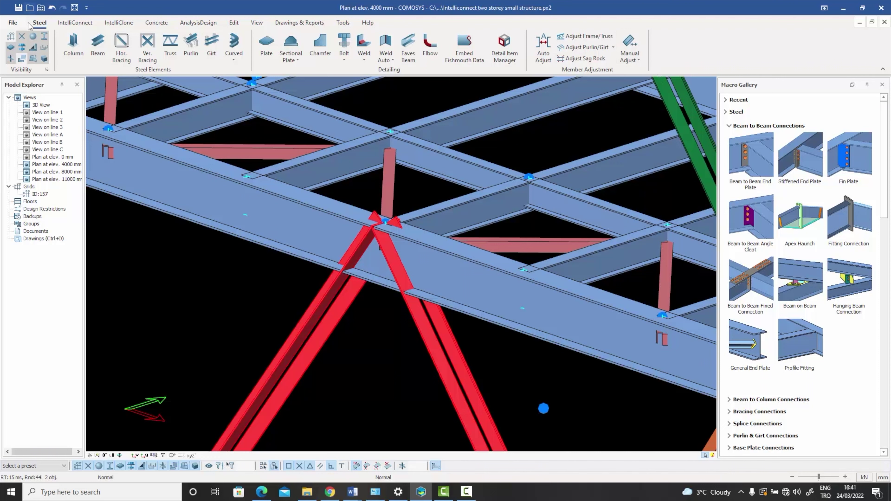
{"action": "left_click", "coordinate": [636, 60]}
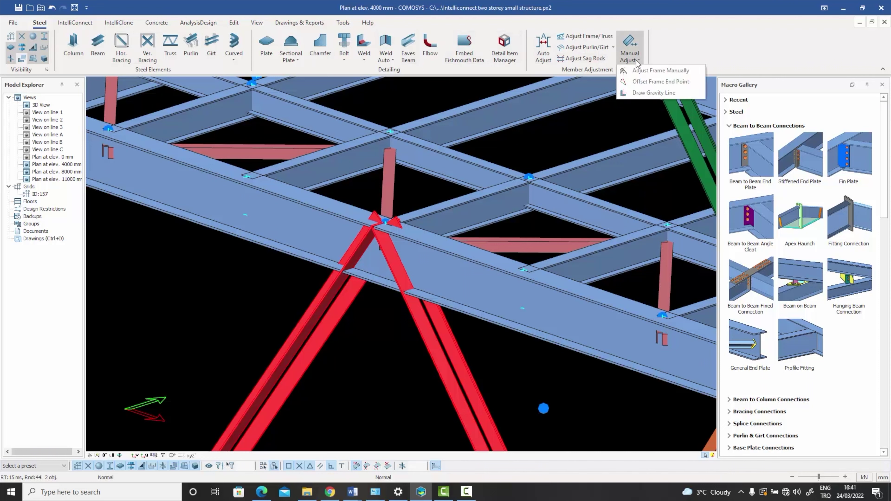
{"action": "left_click", "coordinate": [650, 72]}
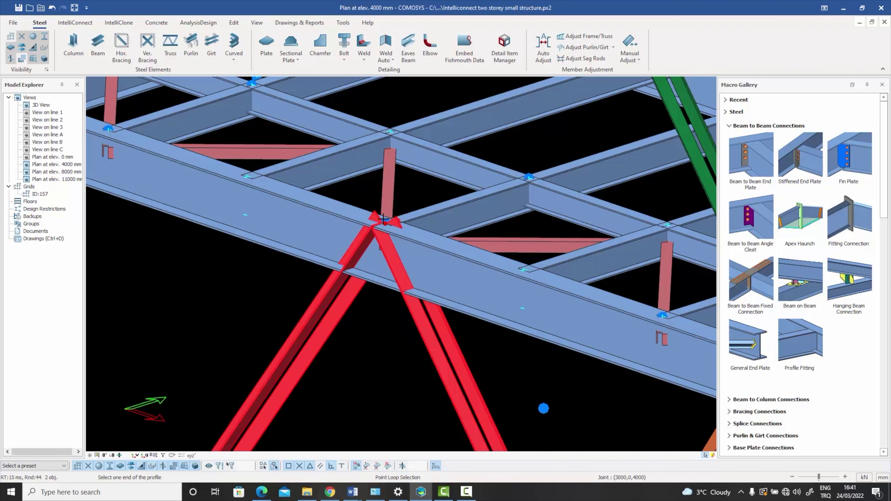
{"action": "left_click", "coordinate": [383, 219]}
{"action": "left_click", "coordinate": [384, 221]}
{"action": "type", "text": "dz-150"}
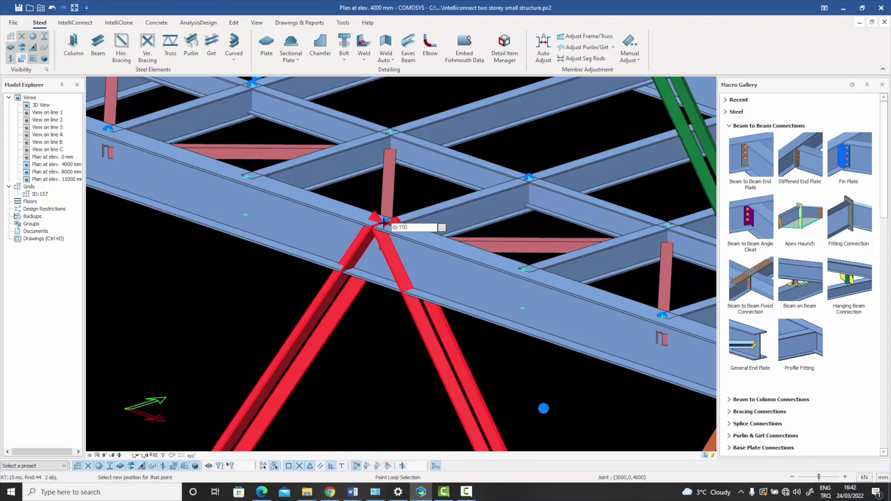
{"action": "key", "text": "Return"}
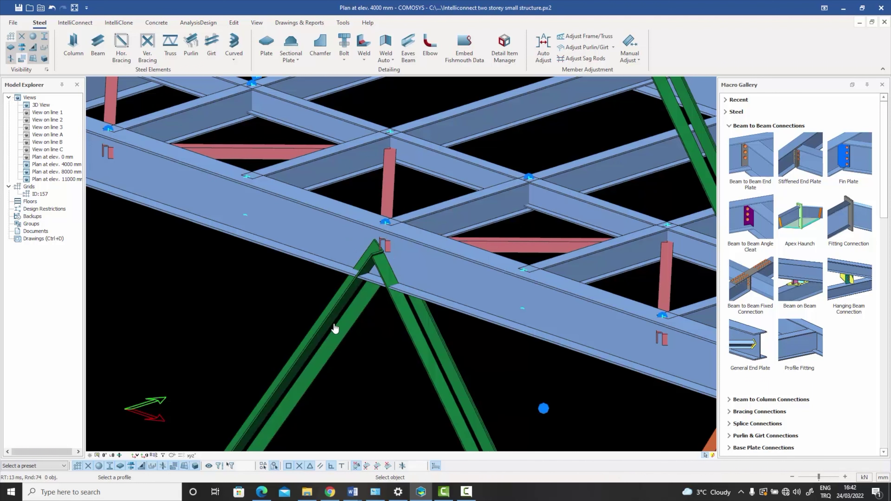
{"action": "key", "text": "Escape"}
- Display the structure as centrelines to examine the offset braces' axes at the midpoint joint, and return to the solid display
{"action": "key", "text": "ctrl+1"}
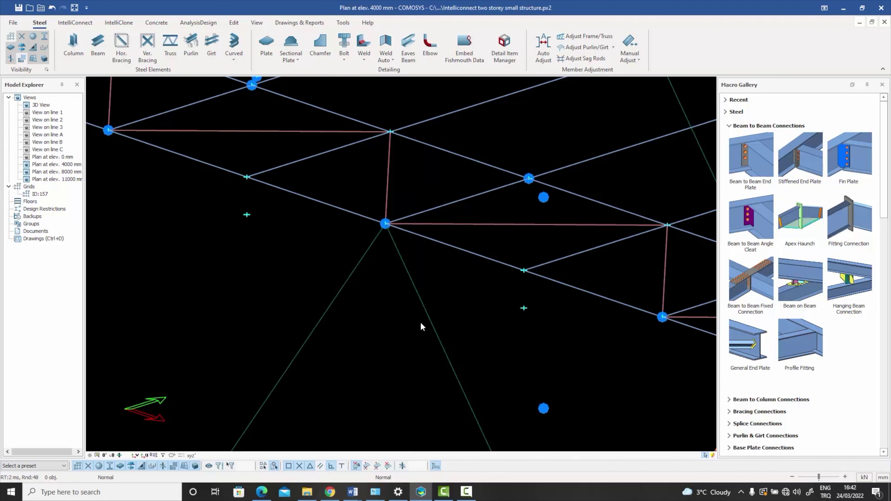
{"action": "left_click", "coordinate": [363, 261]}
{"action": "key", "text": "ctrl+3"}
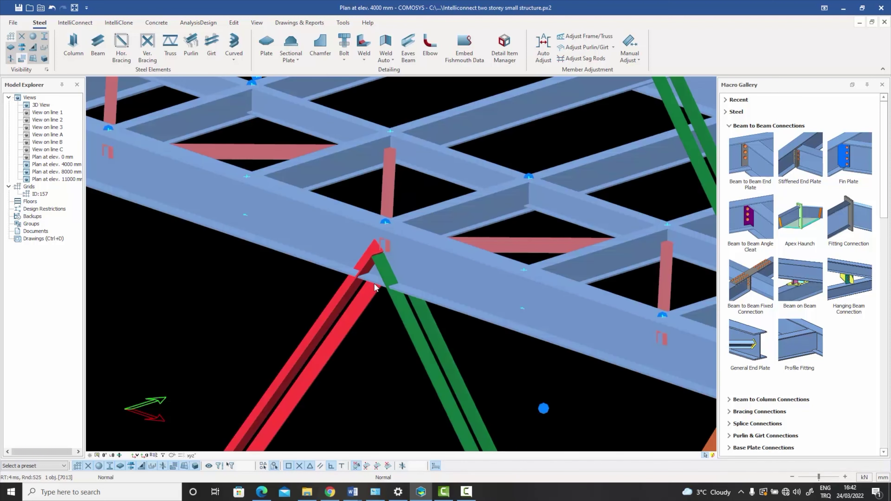
{"action": "left_click", "coordinate": [392, 333]}
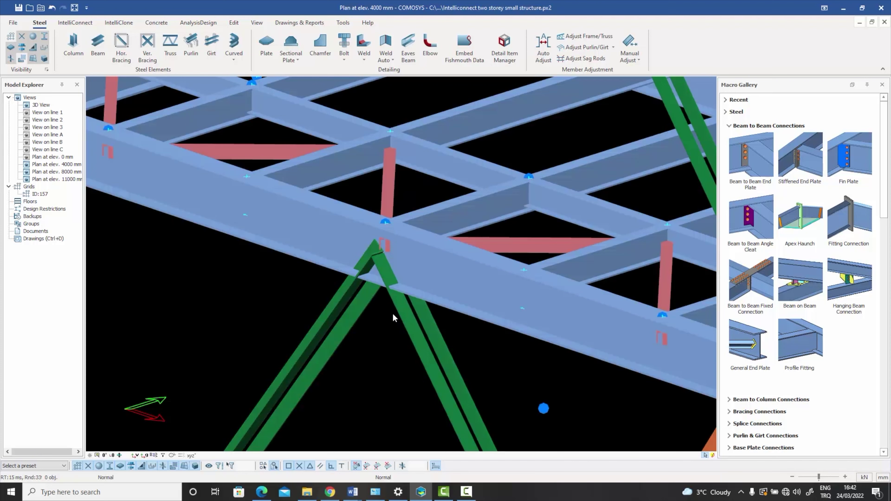
{"action": "key", "text": "ctrl+4"}
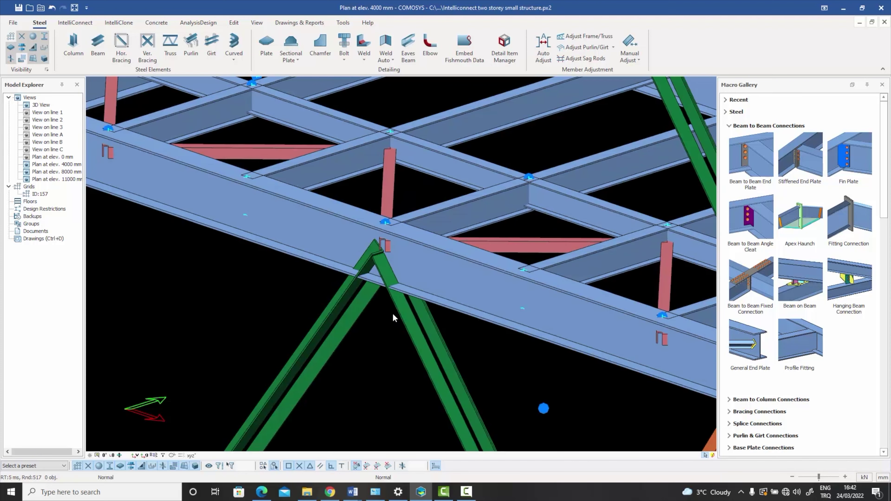
- Inspect the x, y and z end offsets in the corner column brace's geometry properties without changing them
{"action": "double_click", "coordinate": [339, 323]}
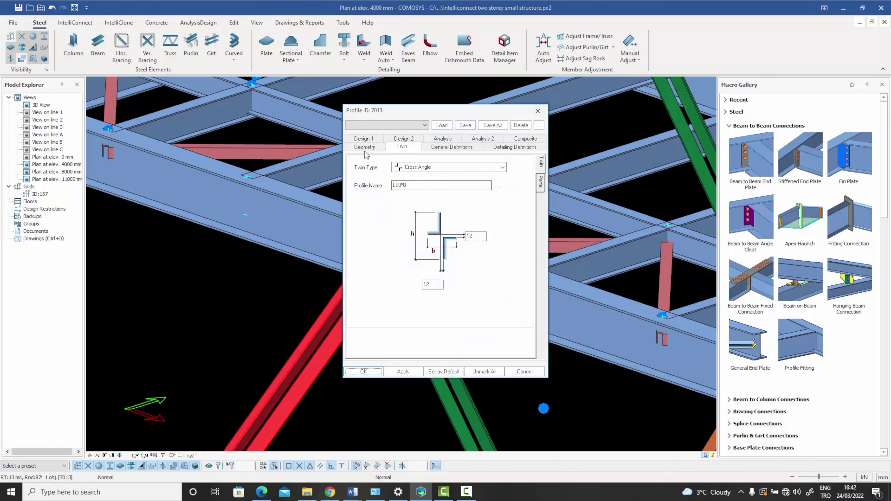
{"action": "left_click", "coordinate": [363, 148]}
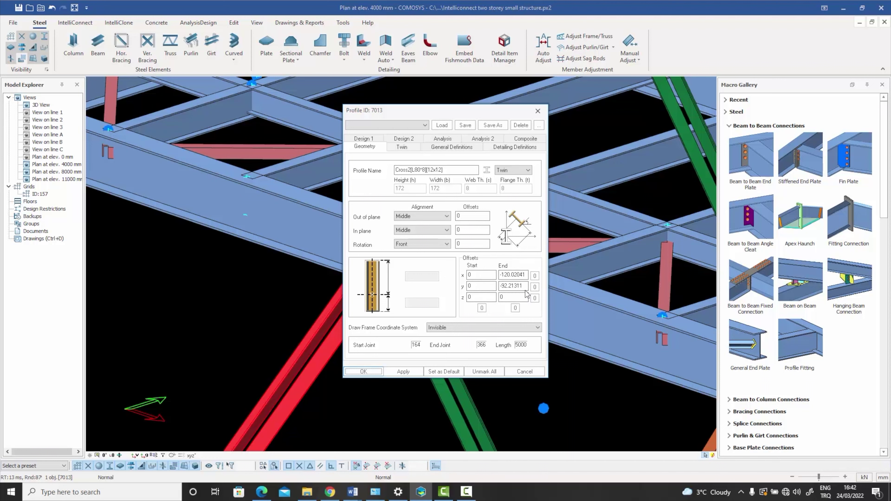
{"action": "left_click", "coordinate": [526, 372]}
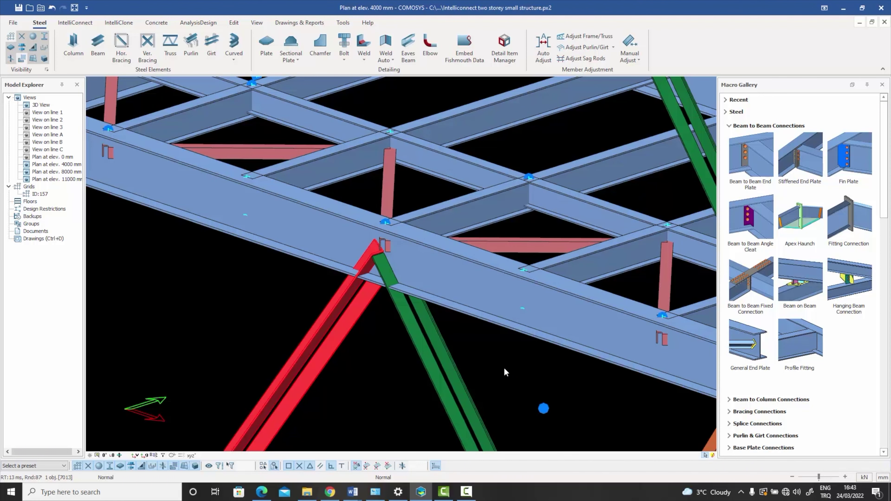
- Examine the upper-storey brace's lower end at the corner column in solid and centreline display
{"action": "left_click_drag", "start_coordinate": [479, 383], "coordinate": [270, 331]}
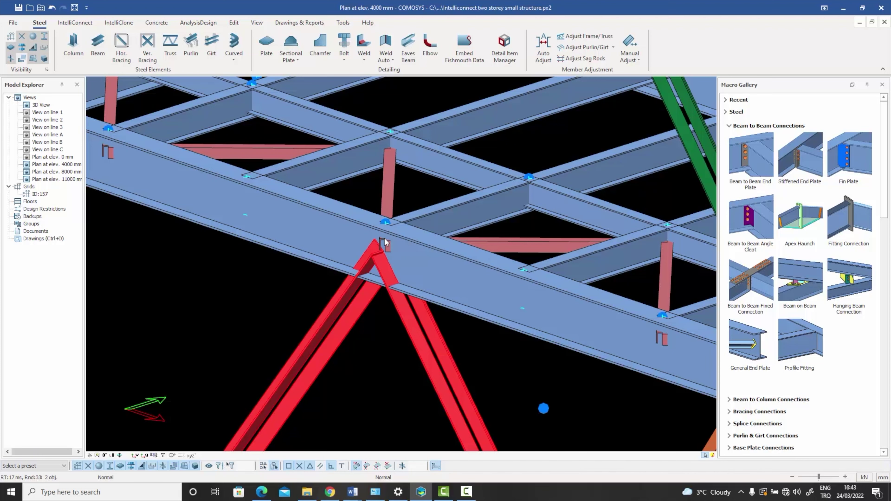
{"action": "scroll", "coordinate": [384, 238], "scroll_direction": "down", "scroll_amount": 6}
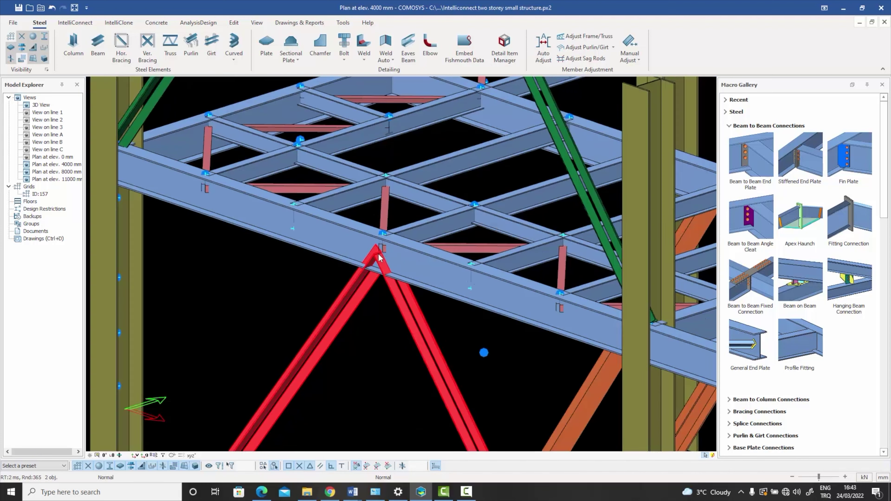
{"action": "scroll", "coordinate": [331, 239], "scroll_direction": "up", "scroll_amount": 4}
{"action": "left_click", "coordinate": [307, 219]}
{"action": "middle_click_drag", "start_coordinate": [307, 219], "coordinate": [279, 220]}
{"action": "key", "text": "Escape"}
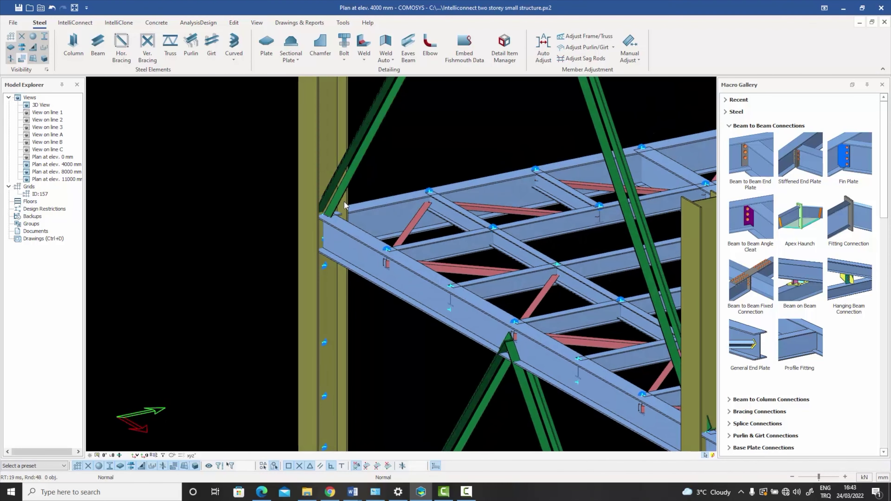
{"action": "scroll", "coordinate": [345, 216], "scroll_direction": "up", "scroll_amount": 3}
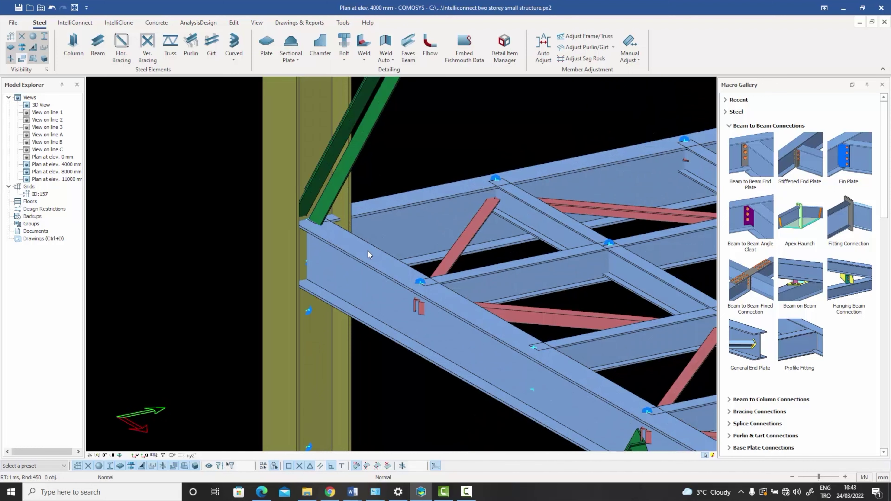
{"action": "key", "text": "2"}
{"action": "key", "text": "1"}
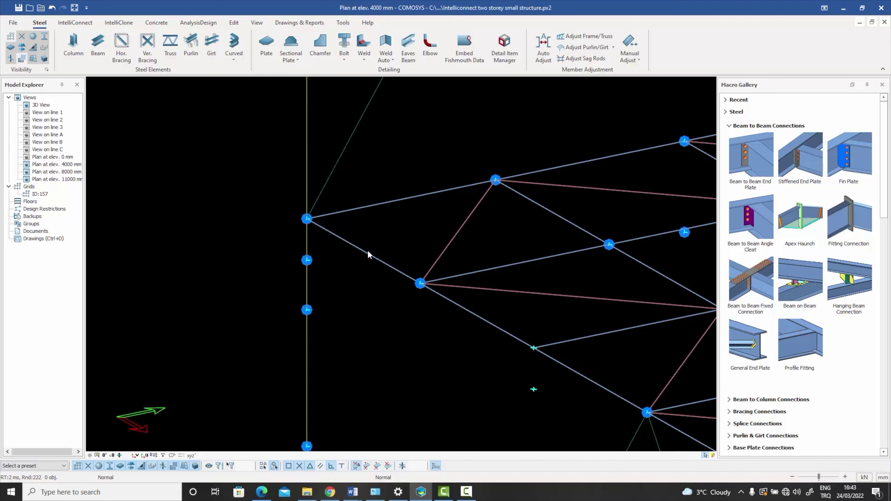
{"action": "key", "text": "3"}
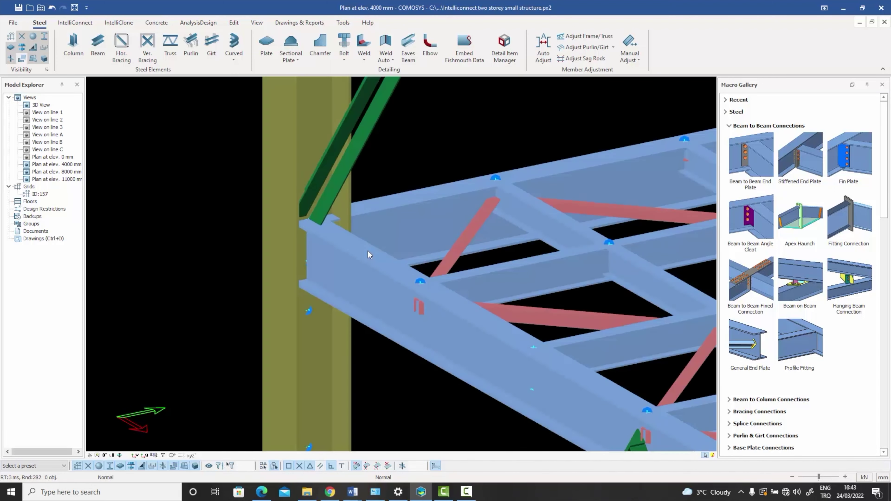
- Offset the lower end of the upper-storey brace from the corner column's joint at the edge beam by dz-150
{"action": "left_click", "coordinate": [317, 180]}
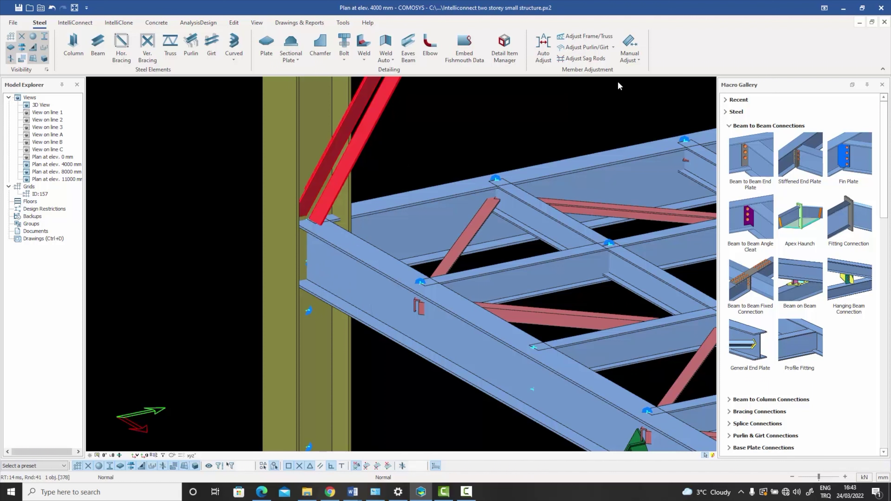
{"action": "left_click", "coordinate": [630, 56]}
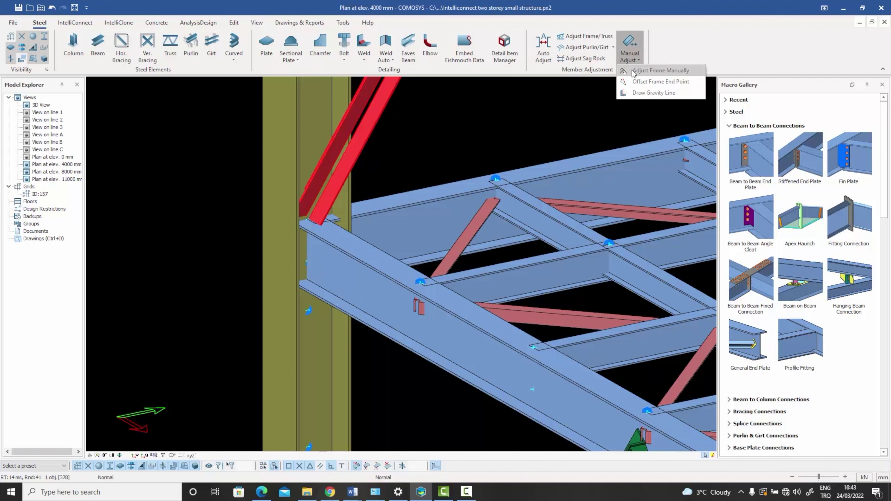
{"action": "left_click", "coordinate": [646, 70]}
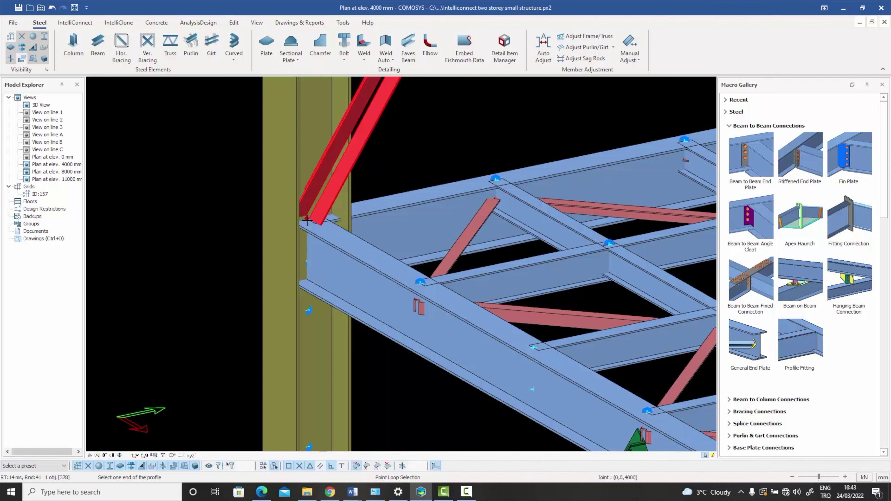
{"action": "left_click", "coordinate": [307, 220]}
{"action": "key", "text": "space"}
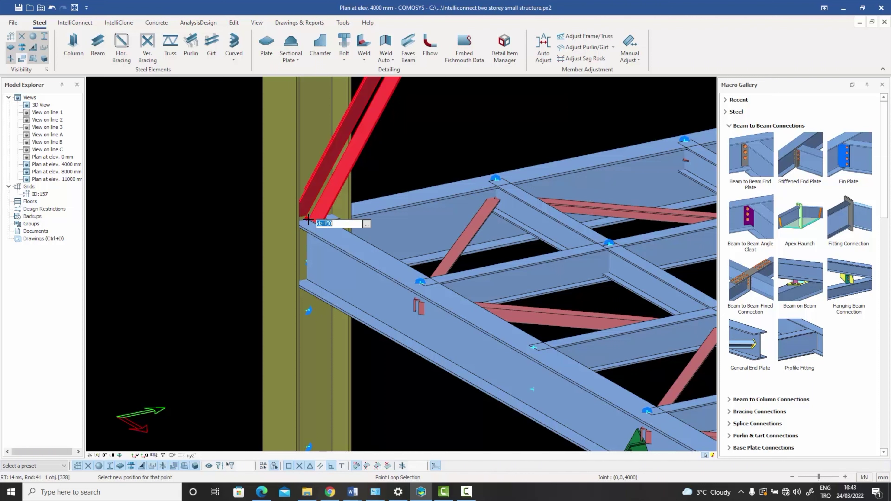
{"action": "key", "text": "Return"}
{"action": "key", "text": "Escape"}
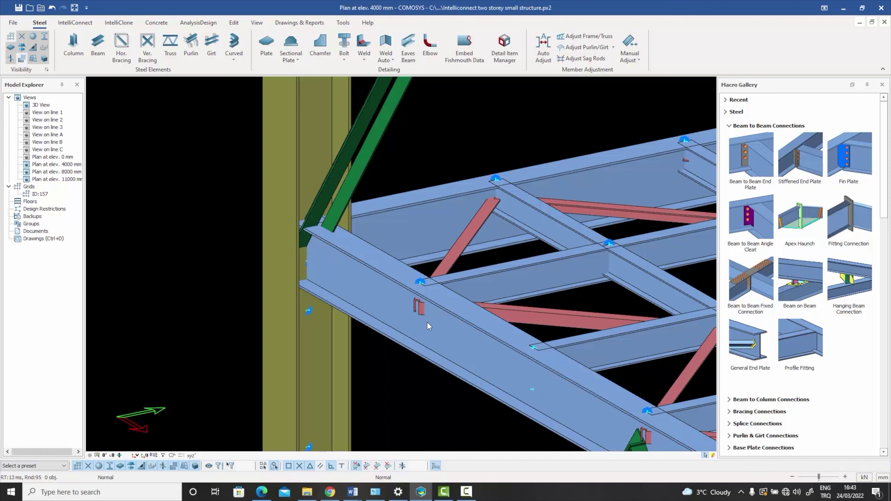
- Review the edge beam's geometry properties, and check the upper-storey brace's centreline at the corner column joint
{"action": "double_click", "coordinate": [365, 264]}
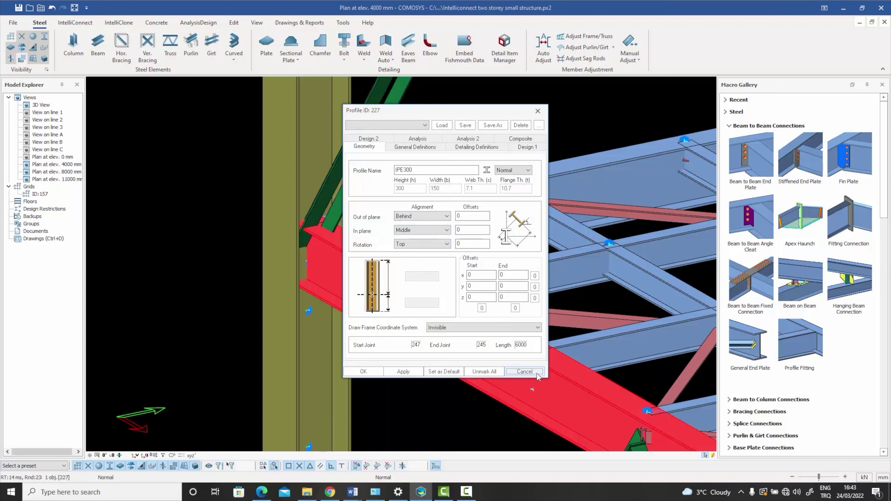
{"action": "left_click", "coordinate": [525, 371]}
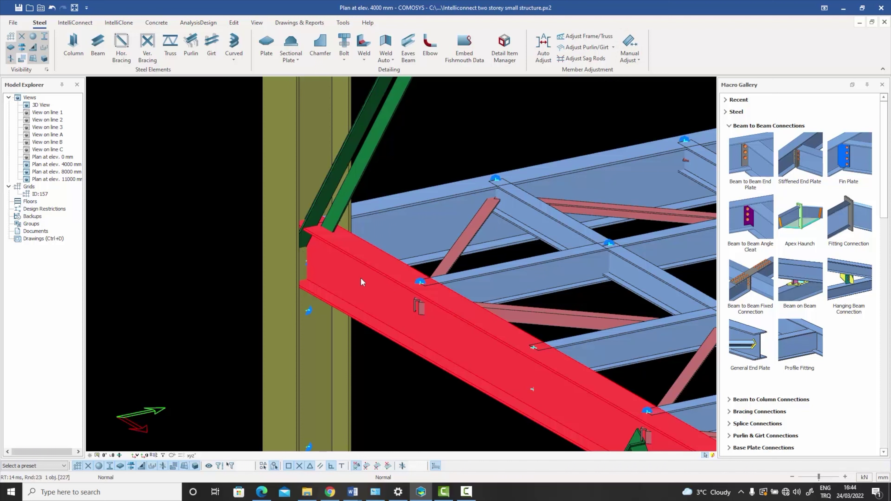
{"action": "left_click", "coordinate": [398, 150]}
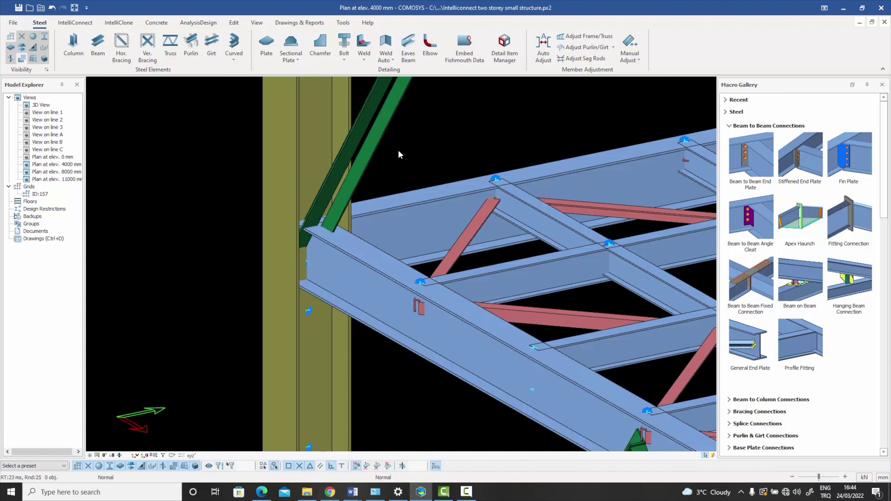
{"action": "key", "text": "ctrl+1"}
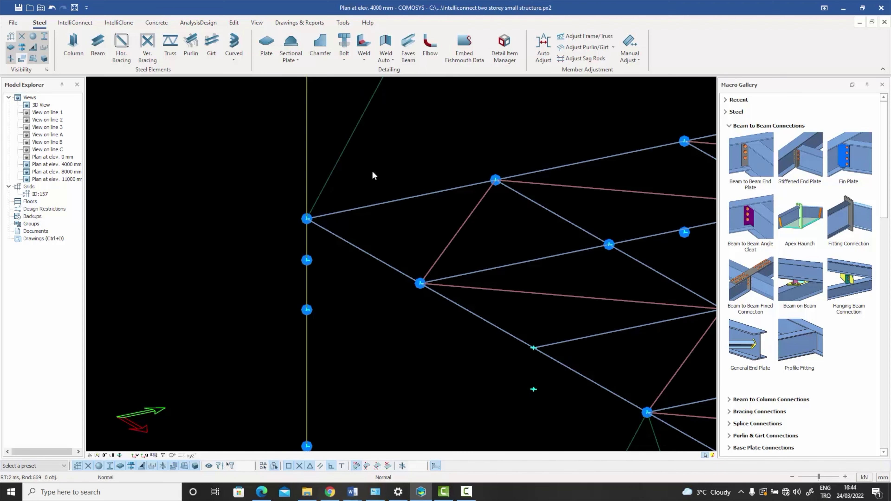
{"action": "key", "text": "ctrl+2"}
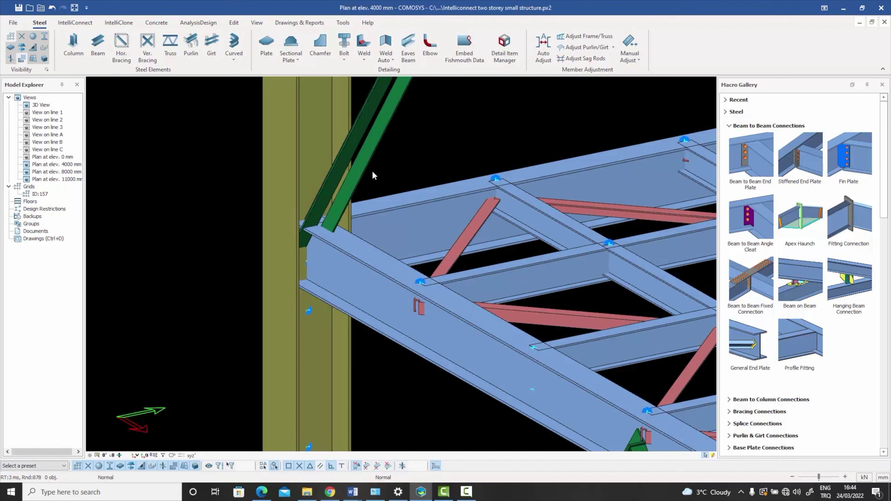
- Examine the offset braces around the edge beam's midpoint joint and the corner column from several distances and angles
{"action": "scroll", "coordinate": [372, 171], "scroll_direction": "down", "scroll_amount": 5}
{"action": "middle_click_drag", "start_coordinate": [505, 278], "coordinate": [456, 279]}
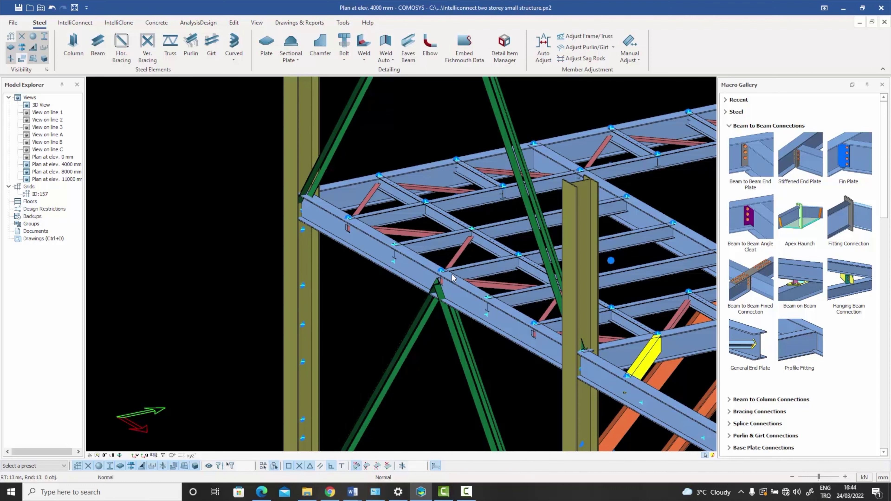
{"action": "middle_click_drag", "start_coordinate": [452, 275], "coordinate": [423, 262]}
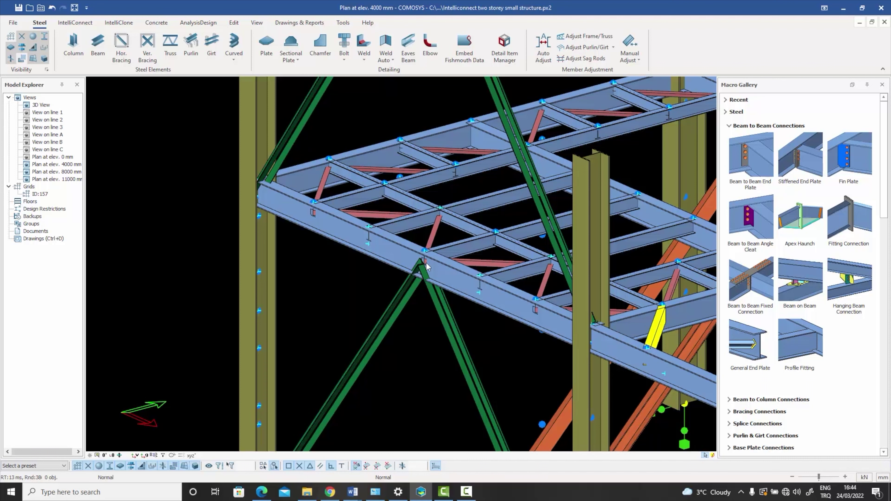
{"action": "scroll", "coordinate": [426, 262], "scroll_direction": "down", "scroll_amount": 3}
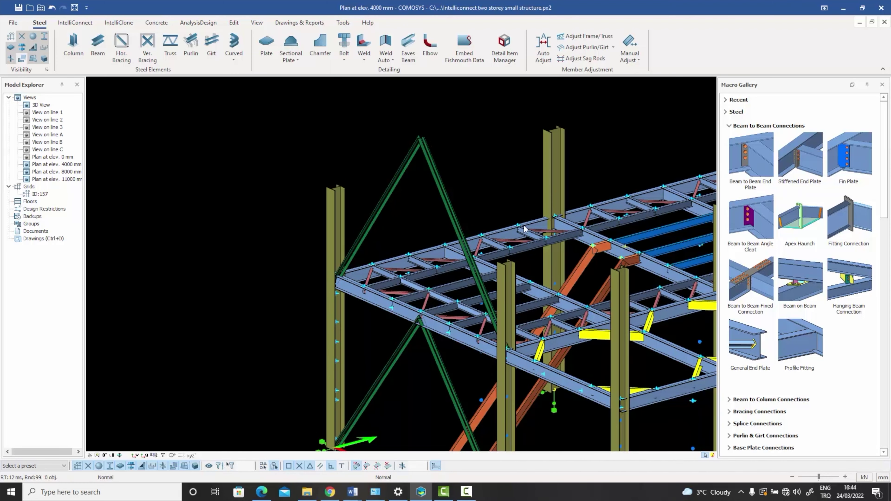
{"action": "scroll", "coordinate": [435, 287], "scroll_direction": "up", "scroll_amount": 3}
{"action": "scroll", "coordinate": [431, 282], "scroll_direction": "up", "scroll_amount": 2}
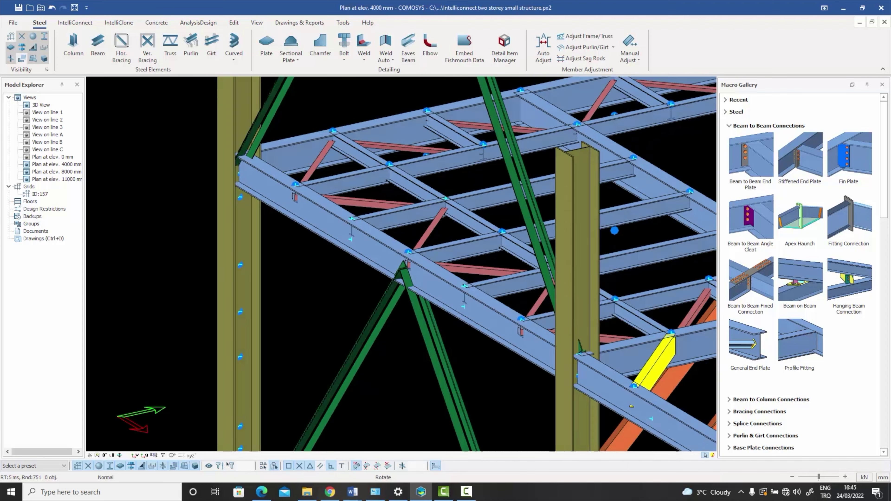
{"action": "key", "text": "Escape"}
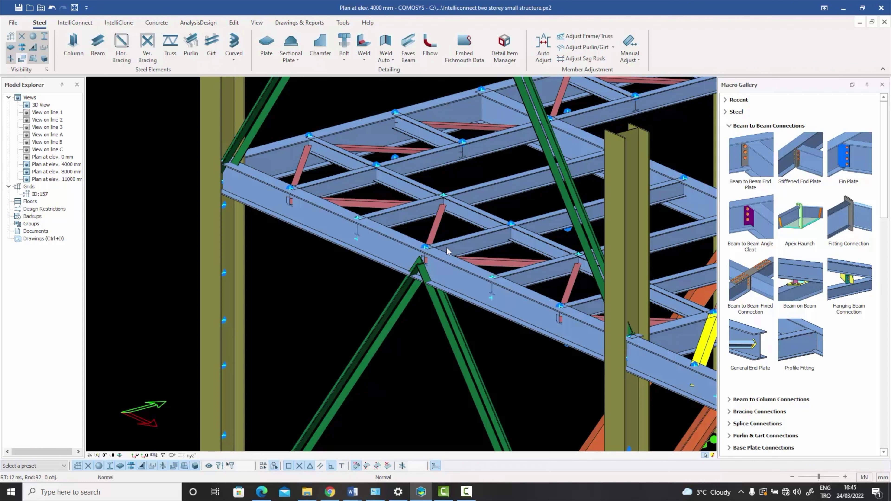
{"action": "left_click", "coordinate": [425, 247]}
{"action": "left_click", "coordinate": [452, 229]}
{"action": "left_click_drag", "start_coordinate": [461, 329], "coordinate": [368, 307]}
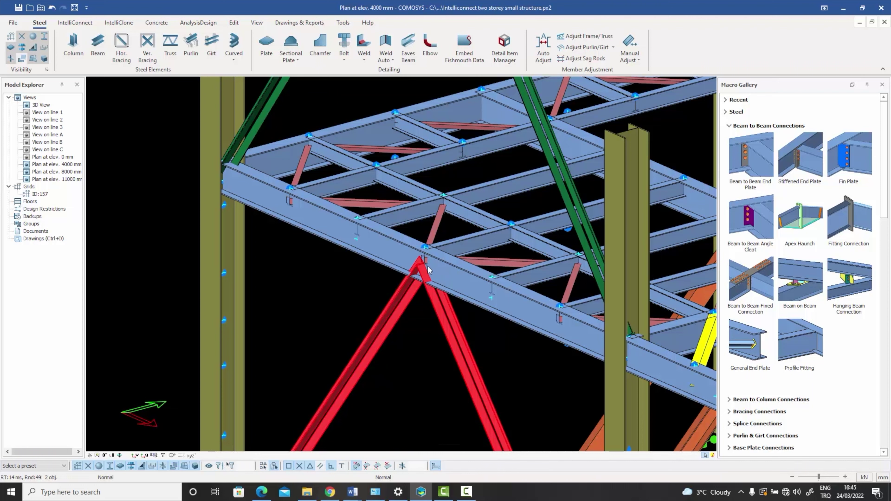
{"action": "left_click", "coordinate": [359, 298]}
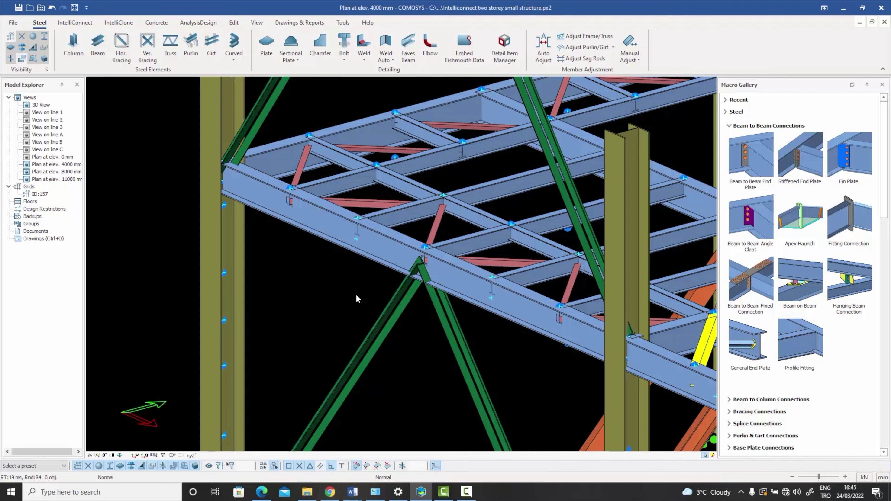
{"action": "mouse_move", "coordinate": [354, 296]}
{"action": "middle_mouse_down"}
{"action": "mouse_move", "coordinate": [330, 297]}
{"action": "mouse_move", "coordinate": [340, 296]}
{"action": "middle_mouse_up"}
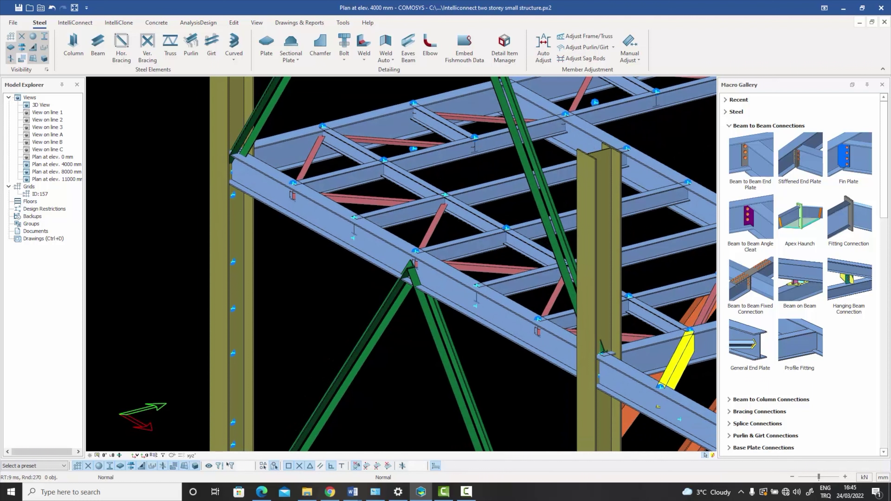